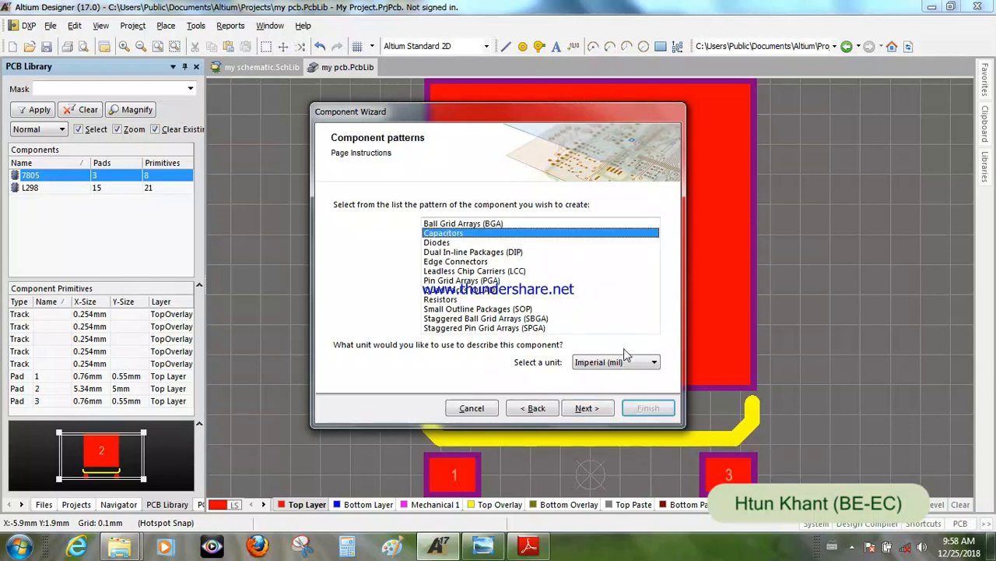
Set the capacitor's unit to Metric (mm) and choose surface mount as its board technology.
left_click(653, 364)
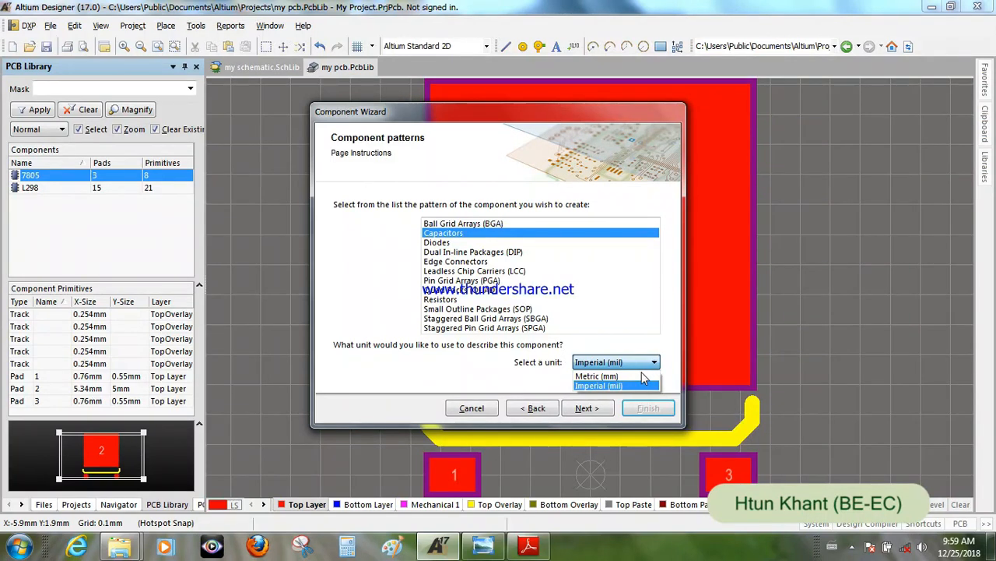
left_click(643, 376)
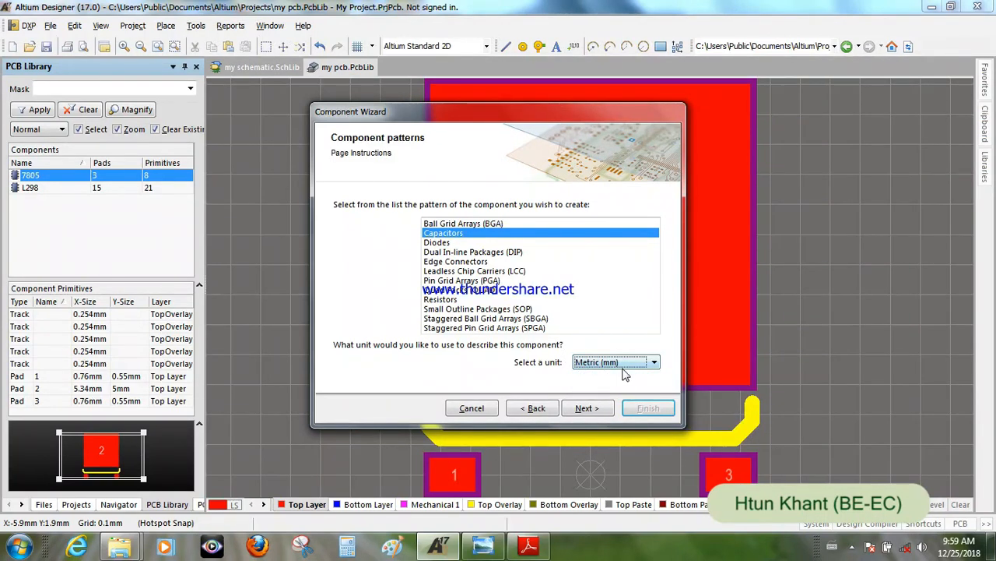
left_click(604, 416)
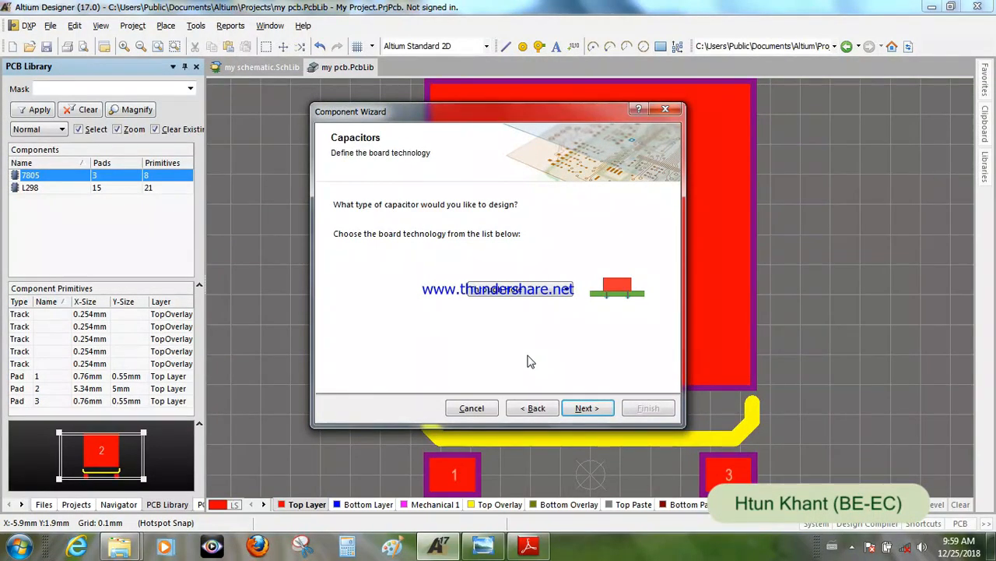
left_click(566, 297)
left_click(550, 314)
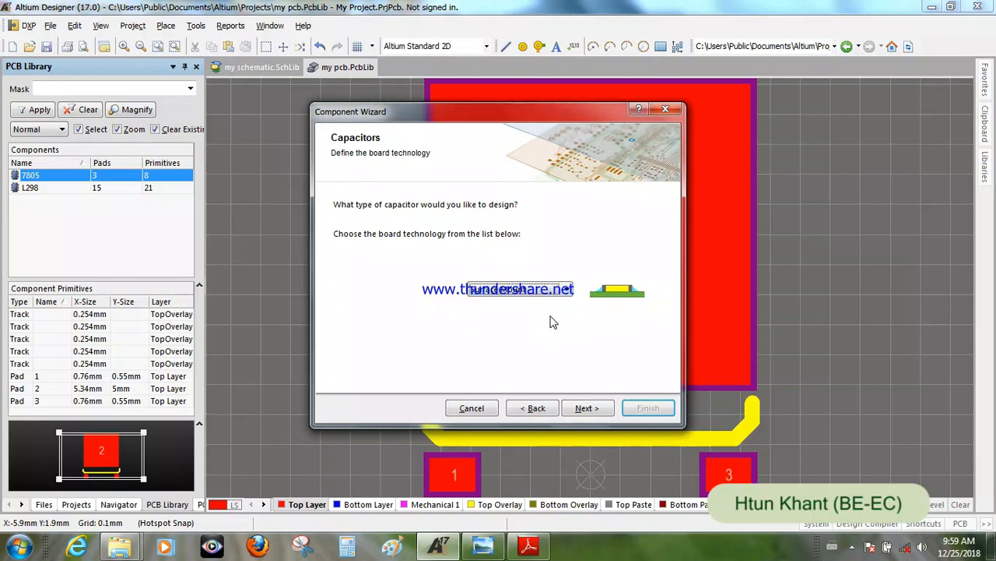
left_click(586, 408)
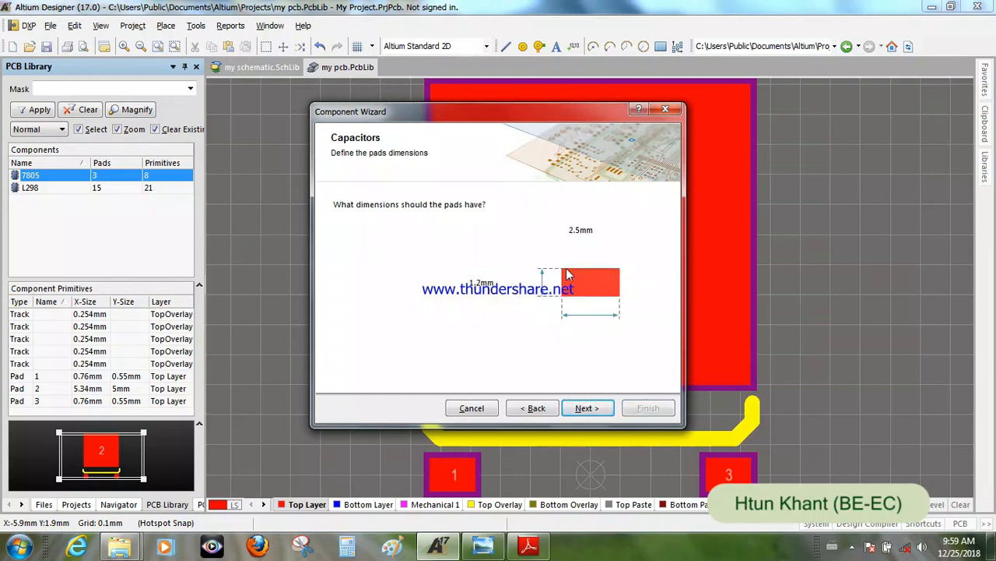
Look up the 10 × 10 capacitor's dimensions in Capacitor.pdf and set the pads to 3.2 mm wide and 1.1 mm high.
left_click(529, 545)
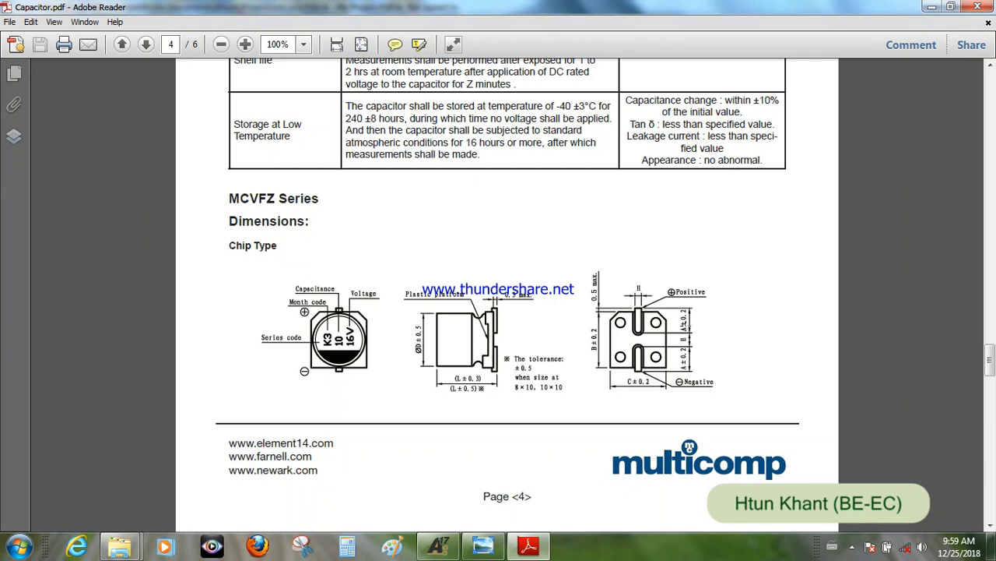
scroll(643, 393, "down", 10)
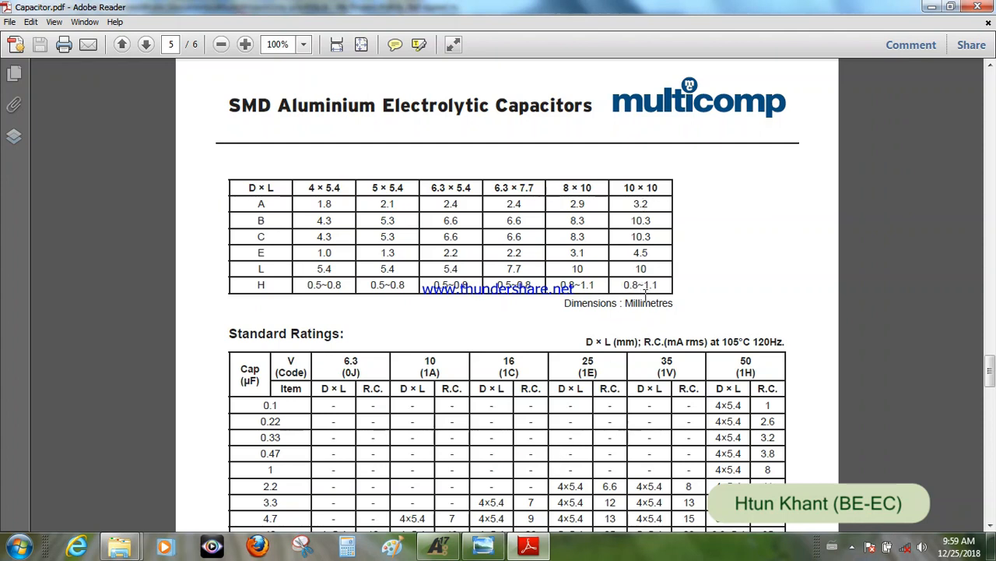
left_click(444, 548)
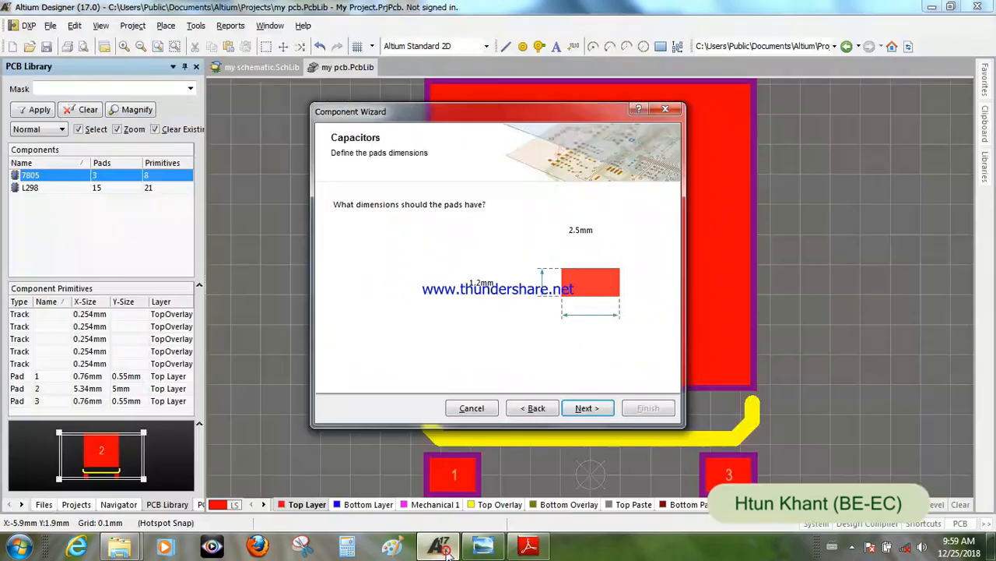
double_click(482, 283)
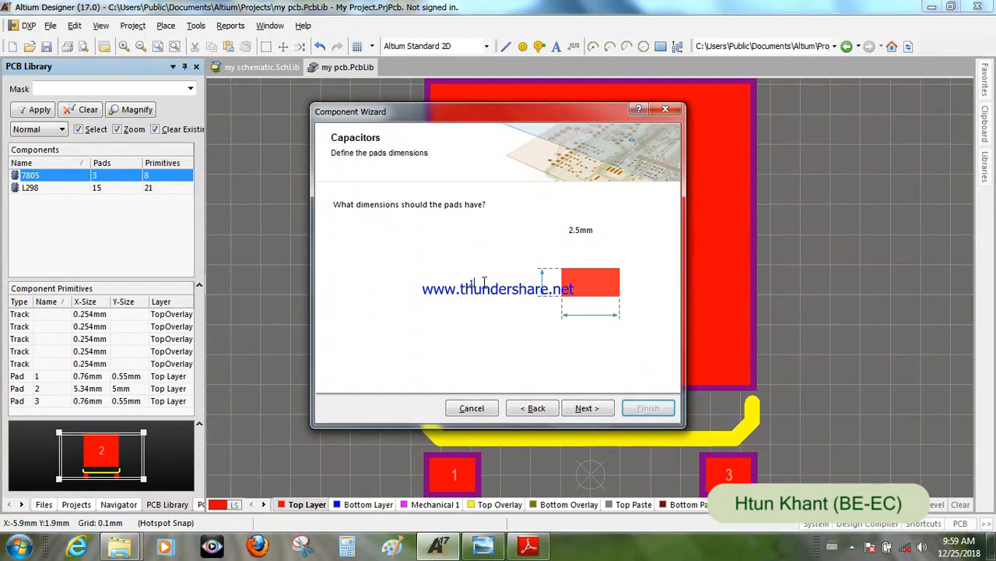
double_click(580, 229)
type("3.2")
left_click(589, 408)
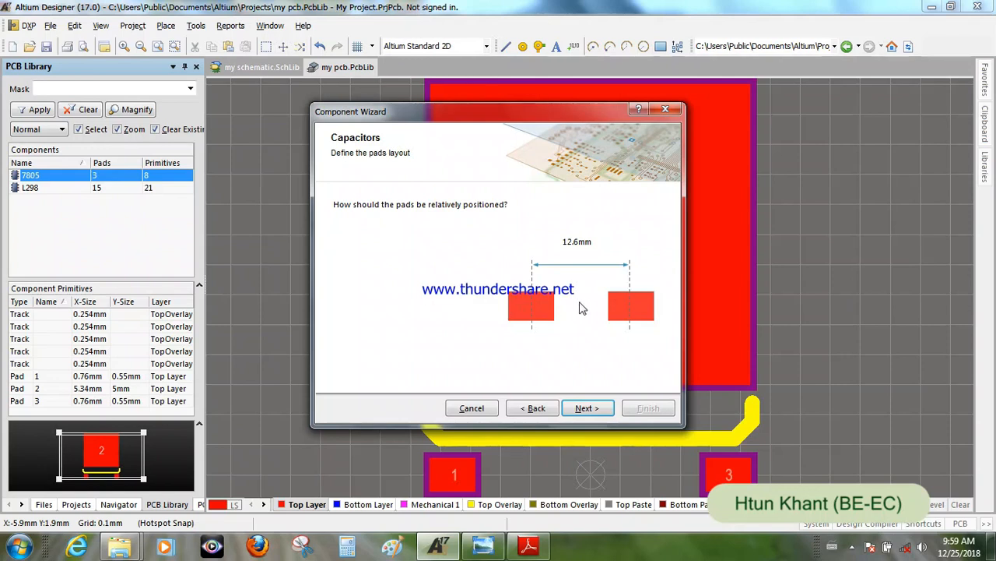
Check dimension E of the 10 × 10 capacitor in Capacitor.pdf and set the pad spacing to 4.5 mm.
left_click(534, 549)
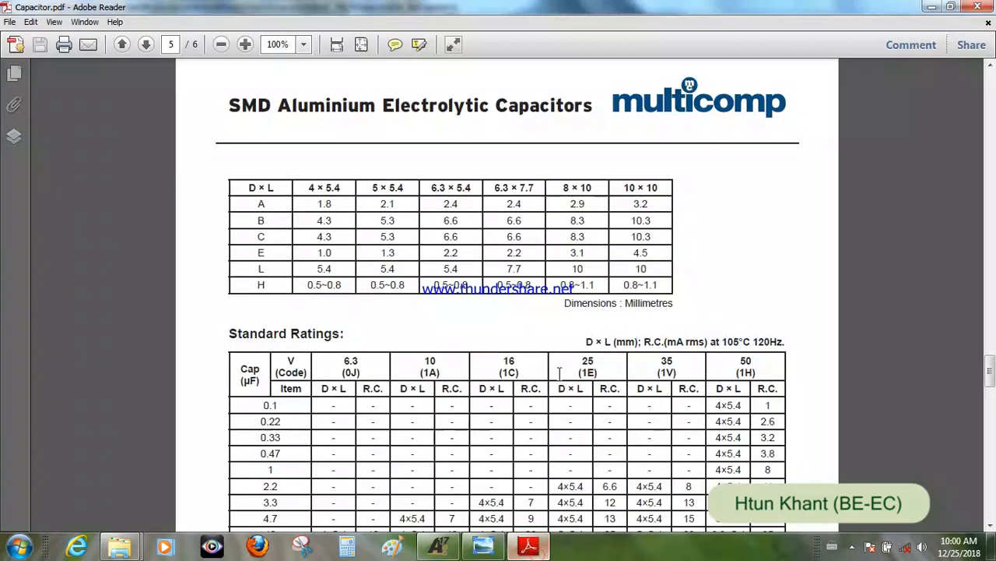
scroll(580, 382, "up", 8)
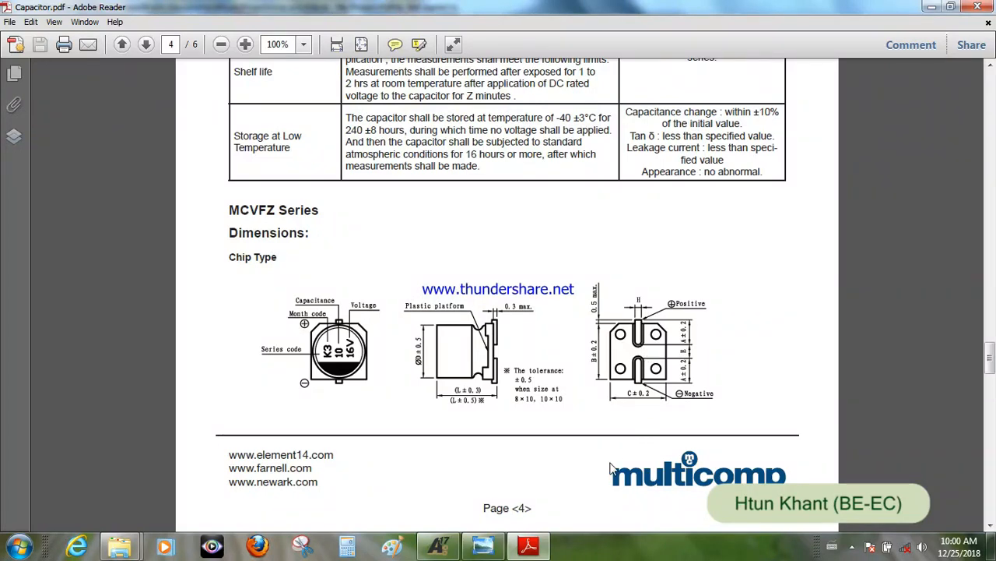
scroll(612, 468, "down", 5)
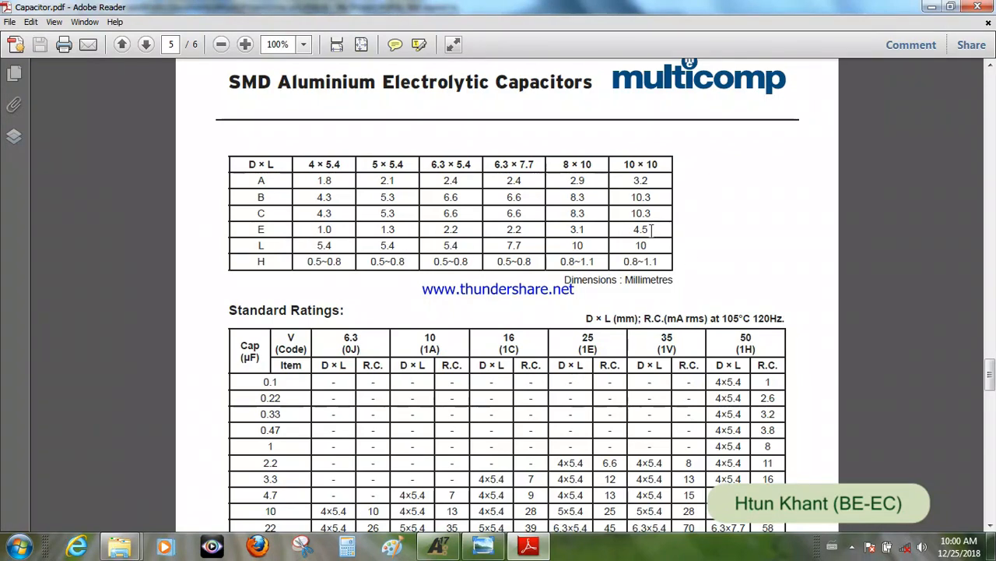
left_click(438, 545)
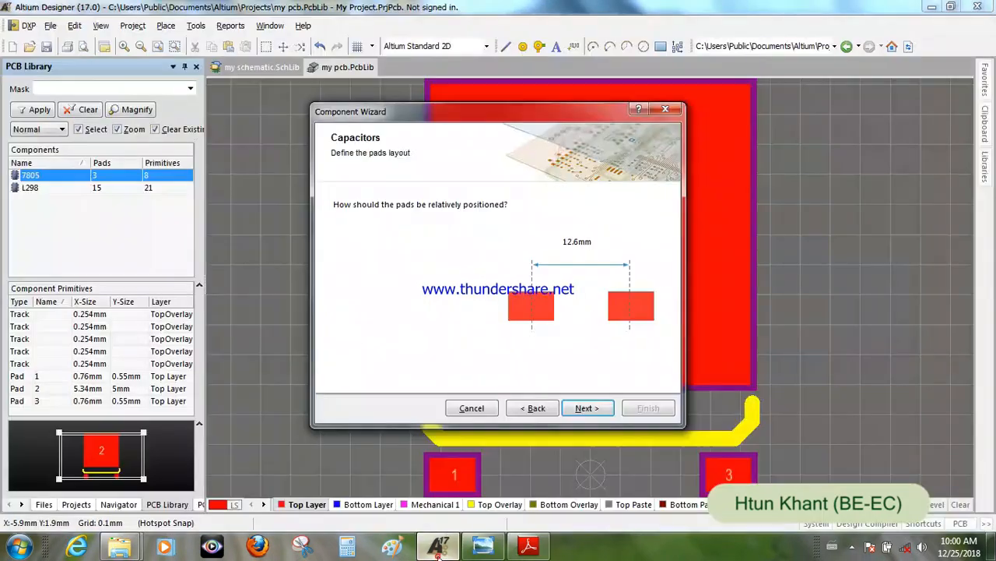
left_click(573, 240)
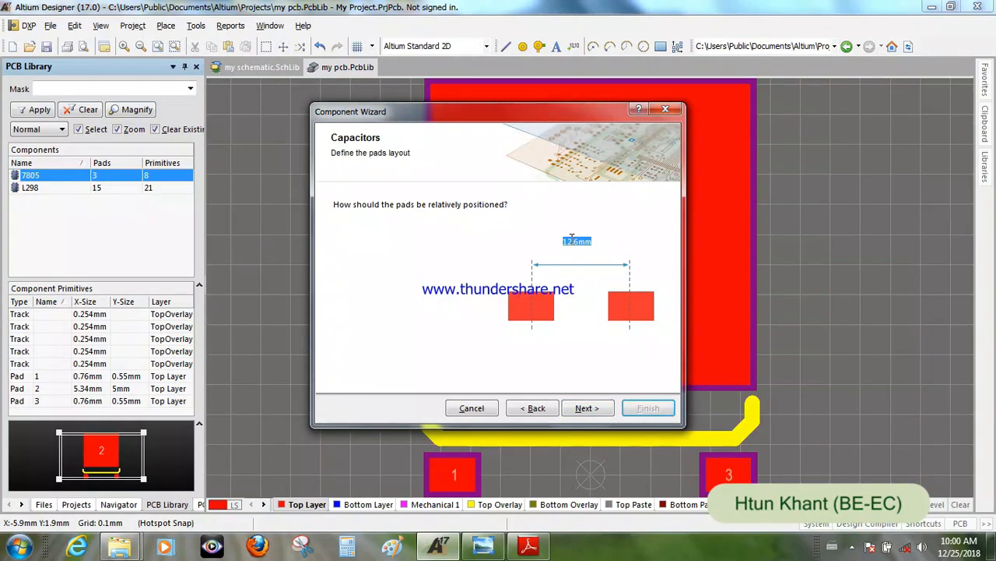
type("4.3")
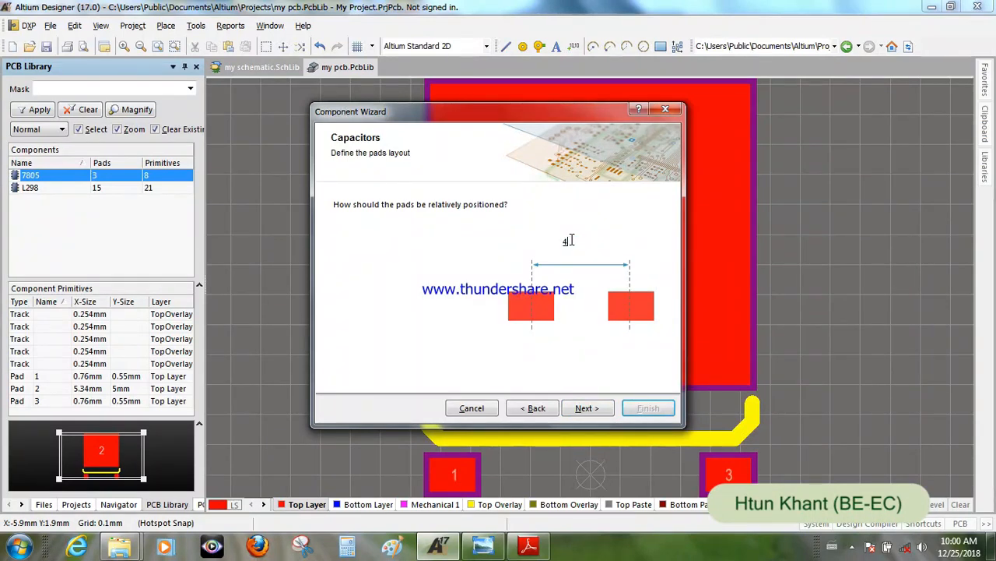
left_click(588, 408)
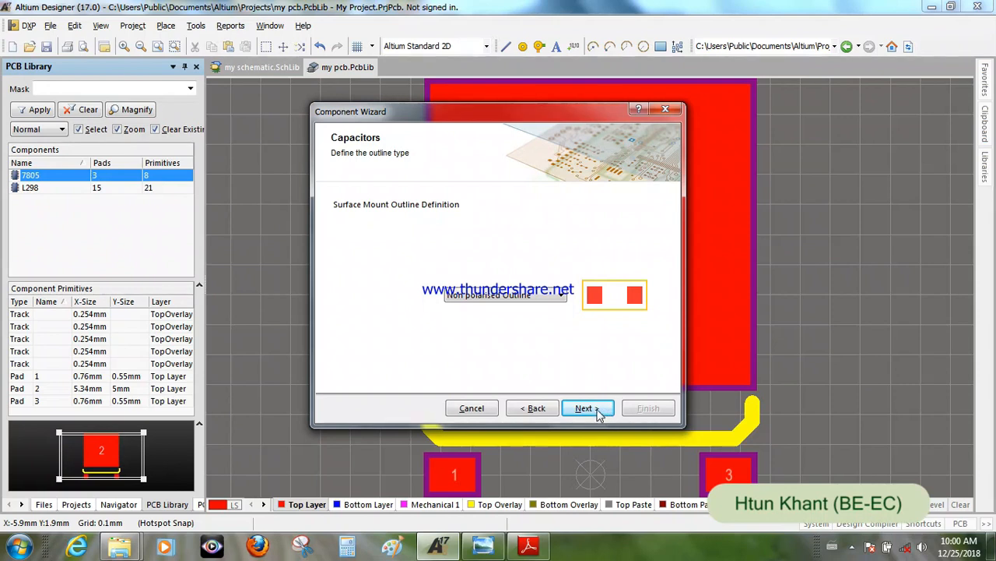
Accept the non-polarised outline, its 0.2 mm and 2.5 mm dimensions and the name Capacitor, and finish the wizard.
left_click(598, 412)
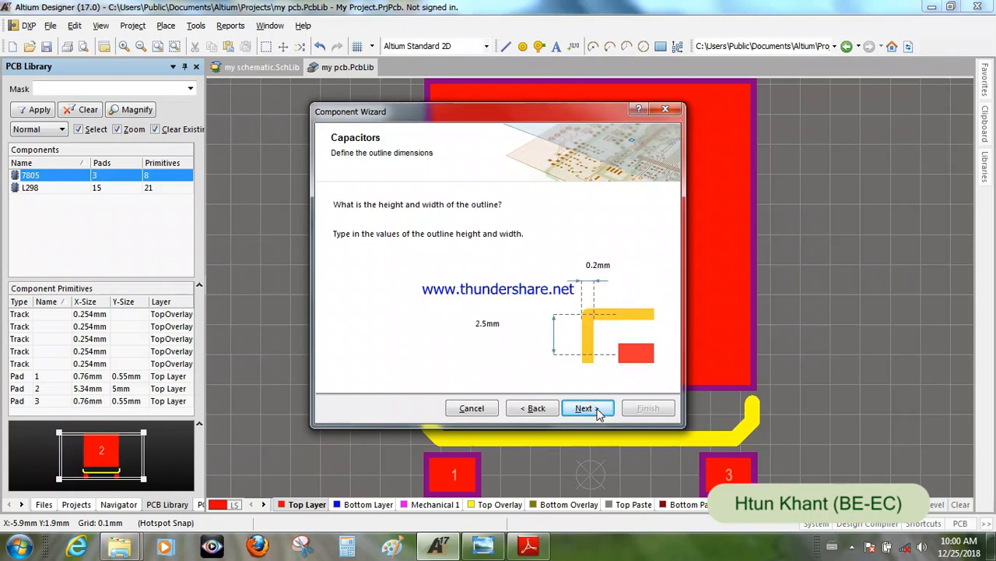
left_click(597, 412)
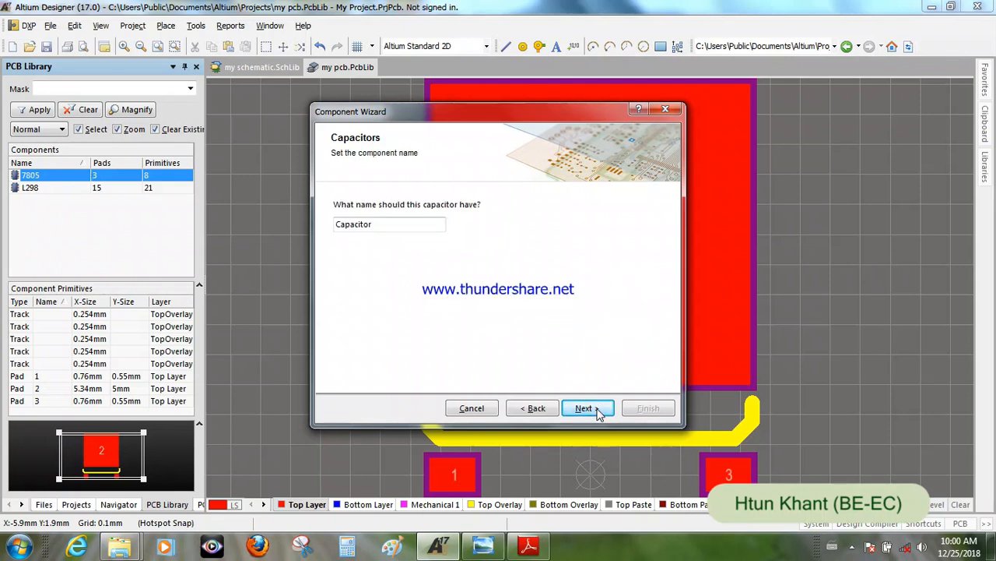
left_click(598, 412)
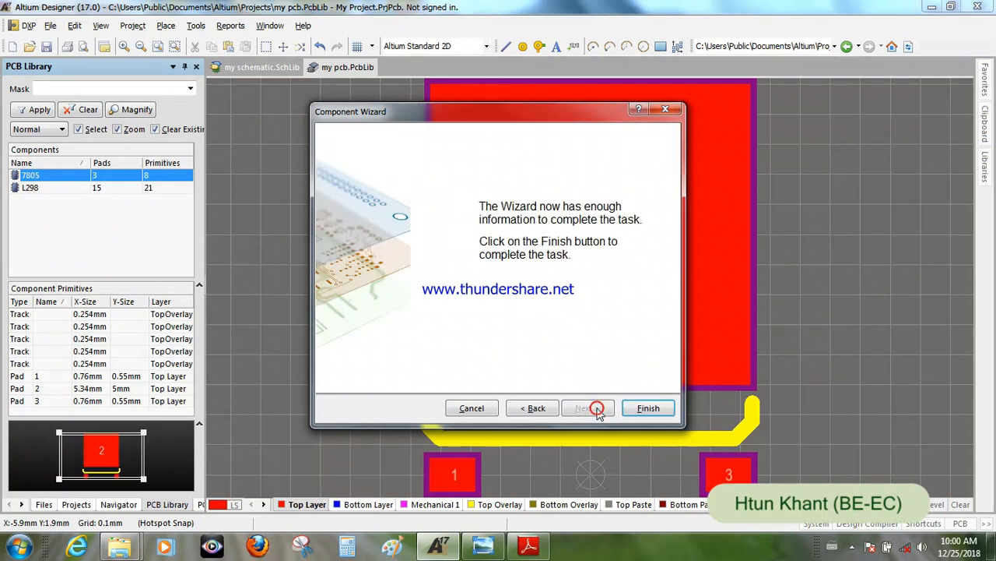
left_click(652, 409)
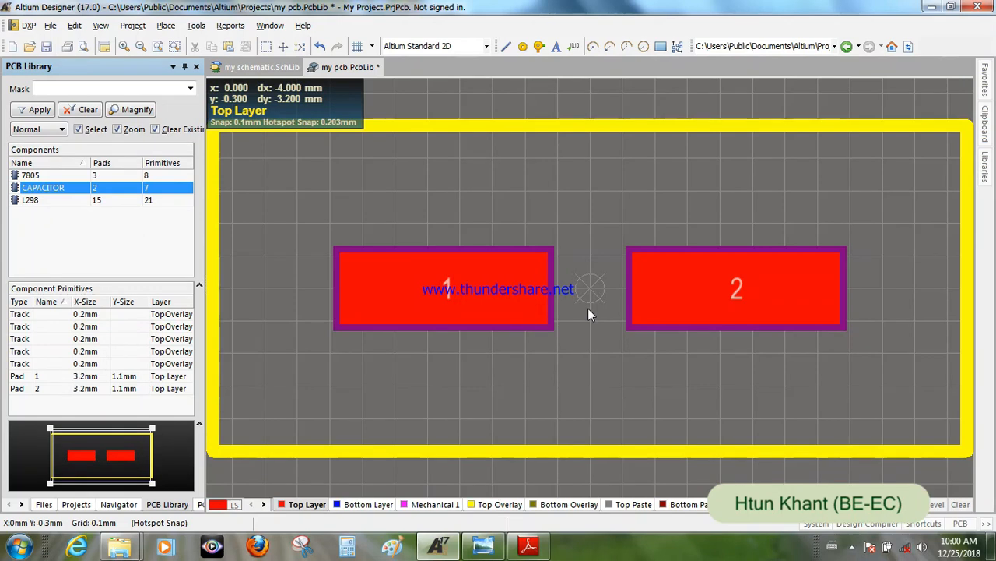
Delete all Top Overlay outline tracks around the two capacitor pads.
left_click(500, 505)
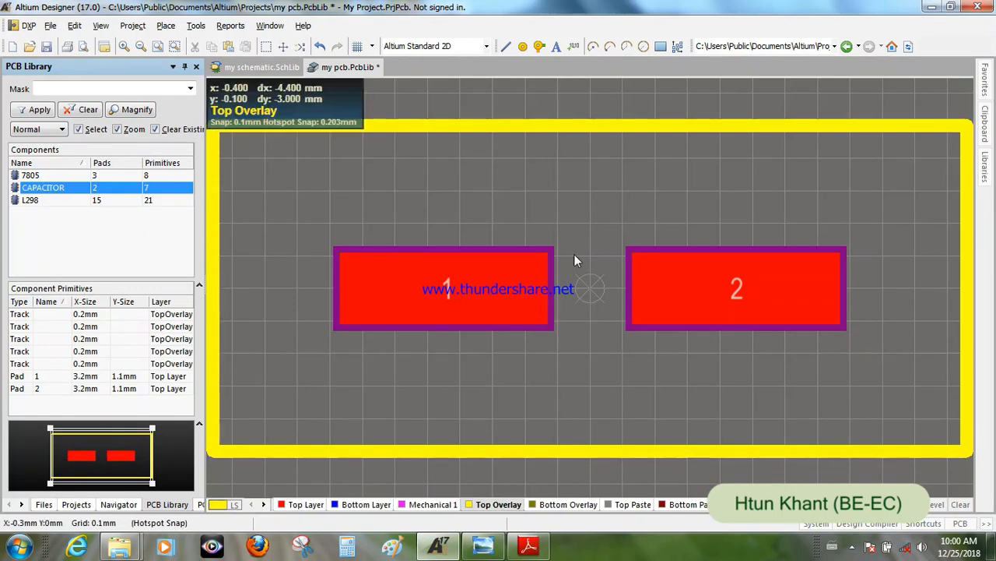
left_click(596, 123)
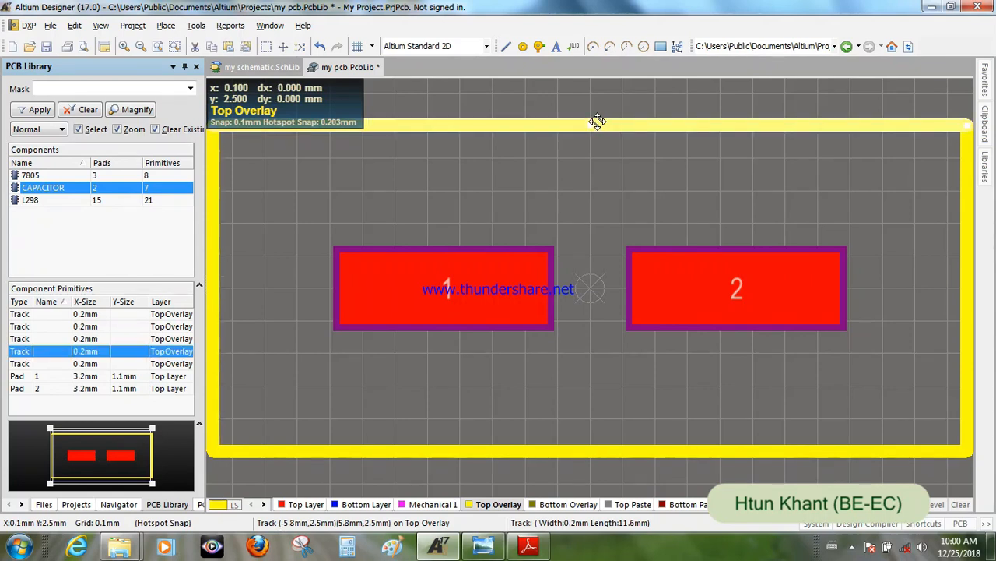
key("Delete")
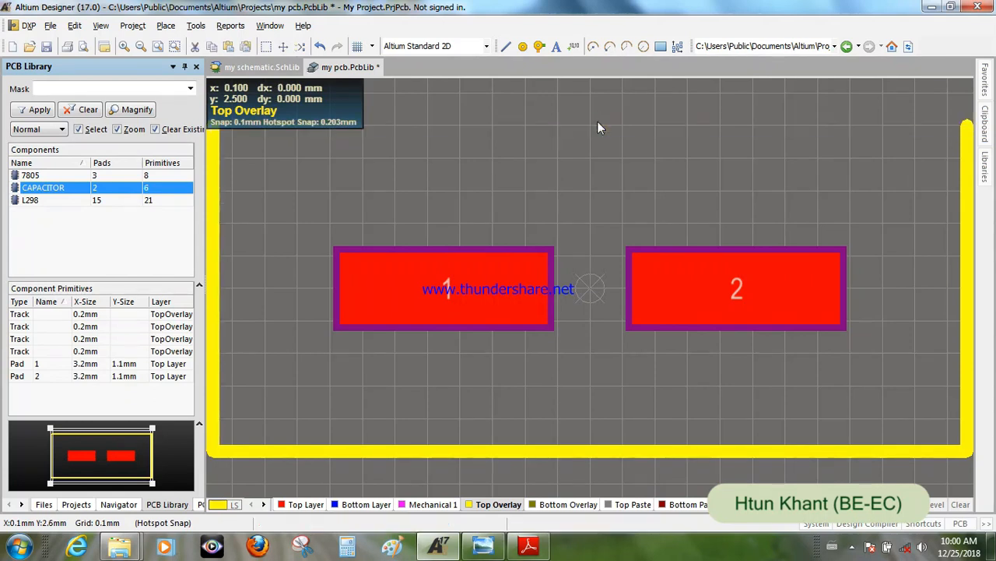
left_click(576, 451)
key("Delete")
left_click(967, 312)
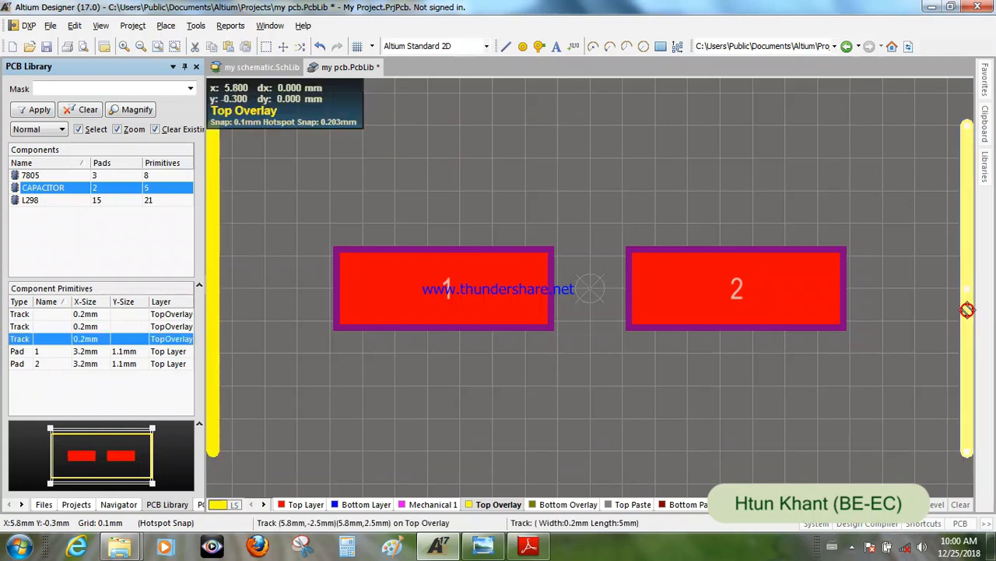
key("Delete")
left_click(215, 343)
key("Delete")
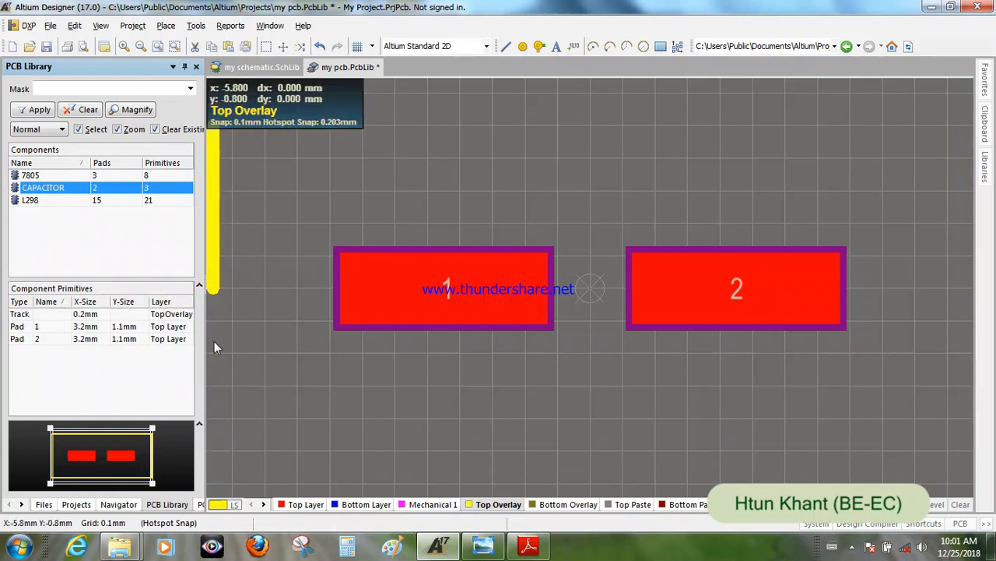
left_click(214, 259)
key("Delete")
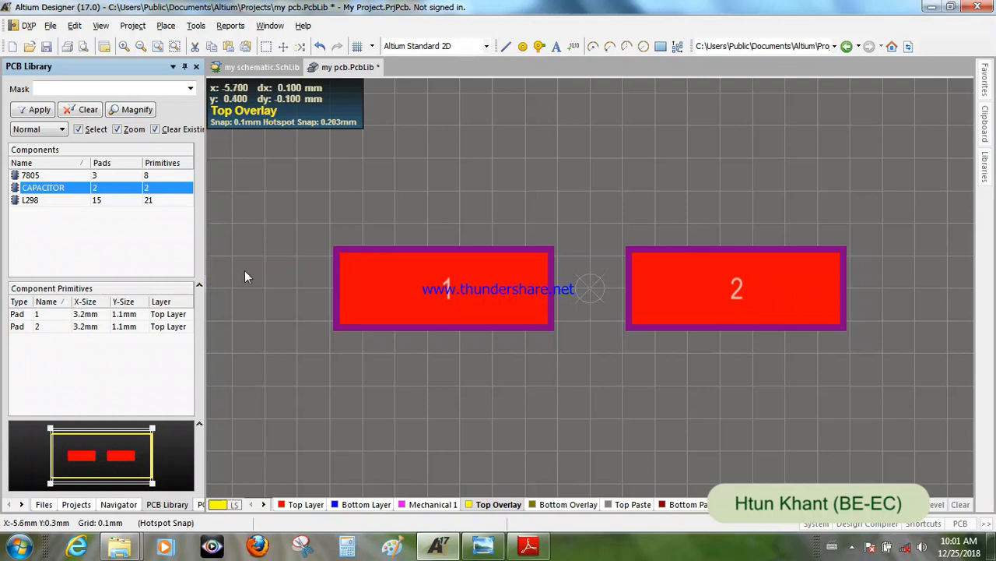
Draw a Top Overlay line down between the pads, below pad 1 to about x = -4 mm, and down to about y = -3.4 mm.
left_click(166, 26)
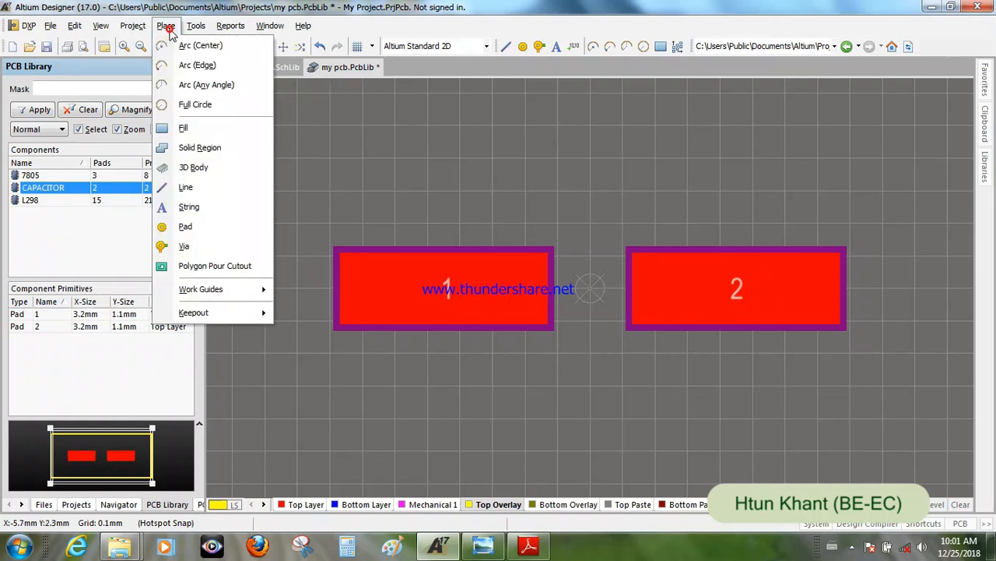
left_click(193, 193)
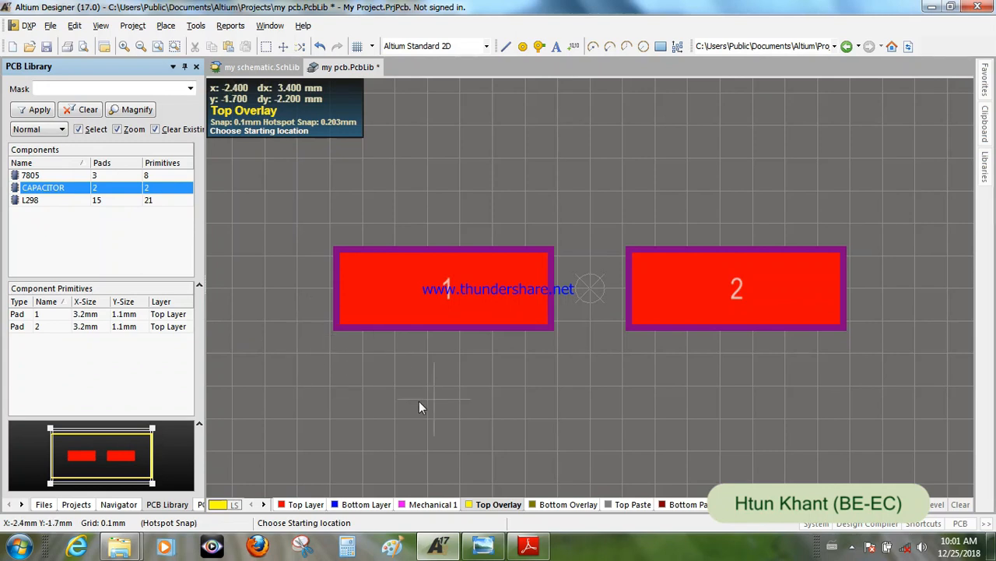
left_click(575, 229)
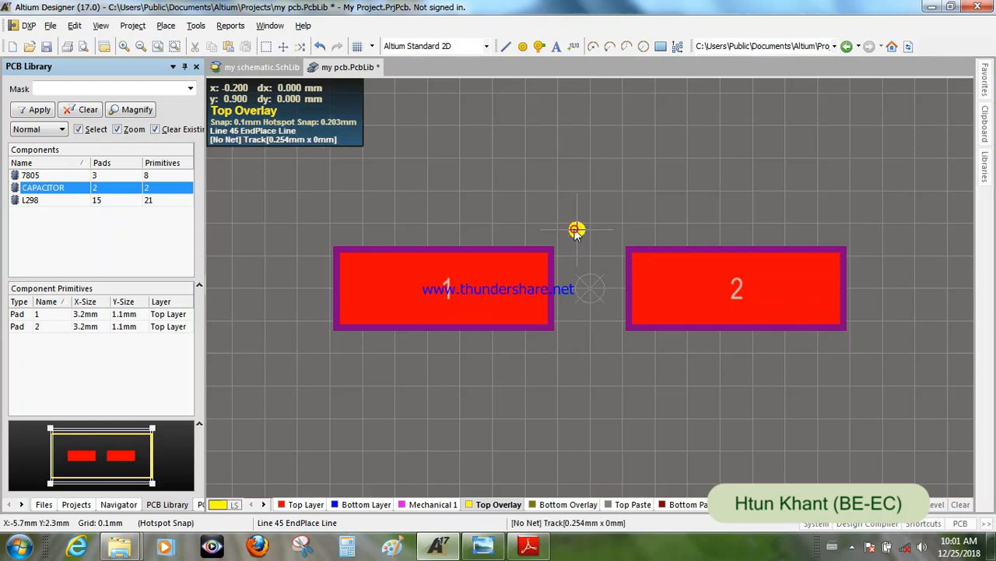
left_click(572, 358)
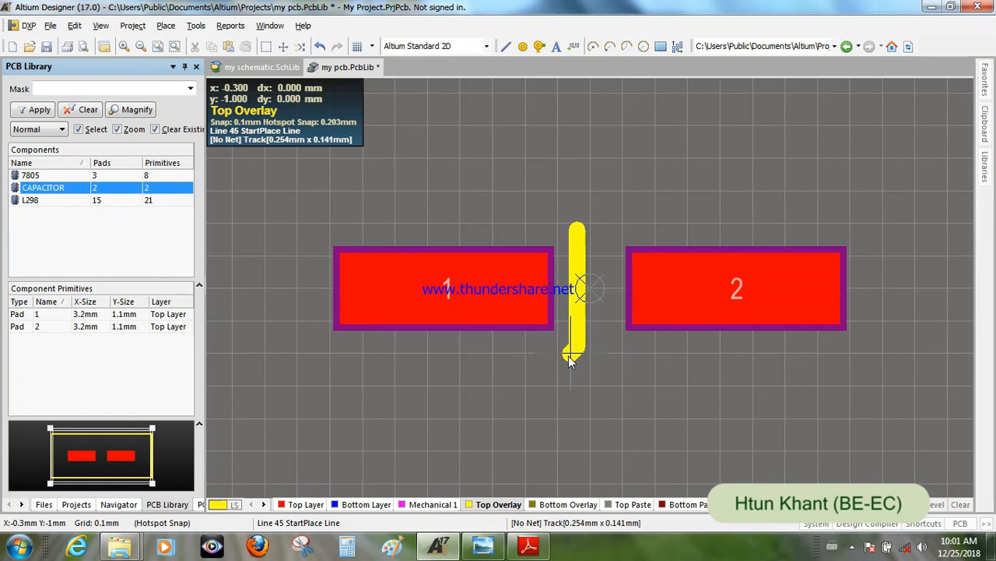
left_click(325, 360)
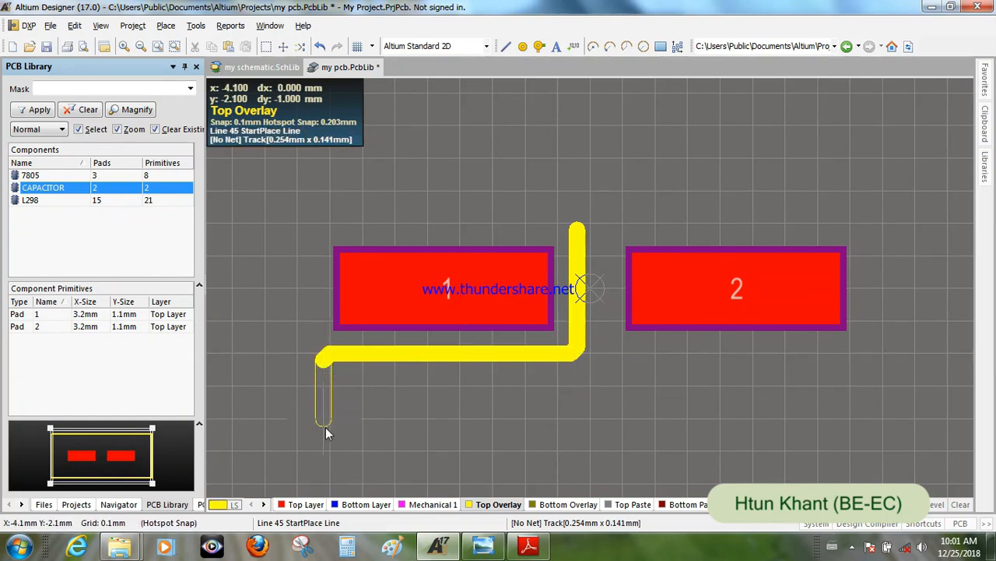
left_click(332, 499)
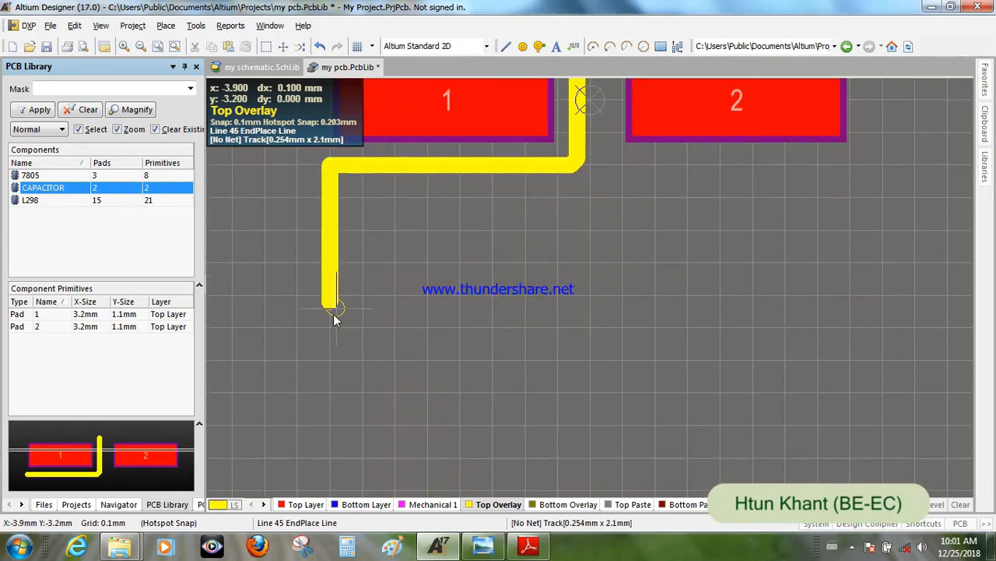
Continue the outline along a bottom edge to about x = 4.1 mm, up to y = -1 mm, and back below pad 2 to the gap.
left_click(333, 322)
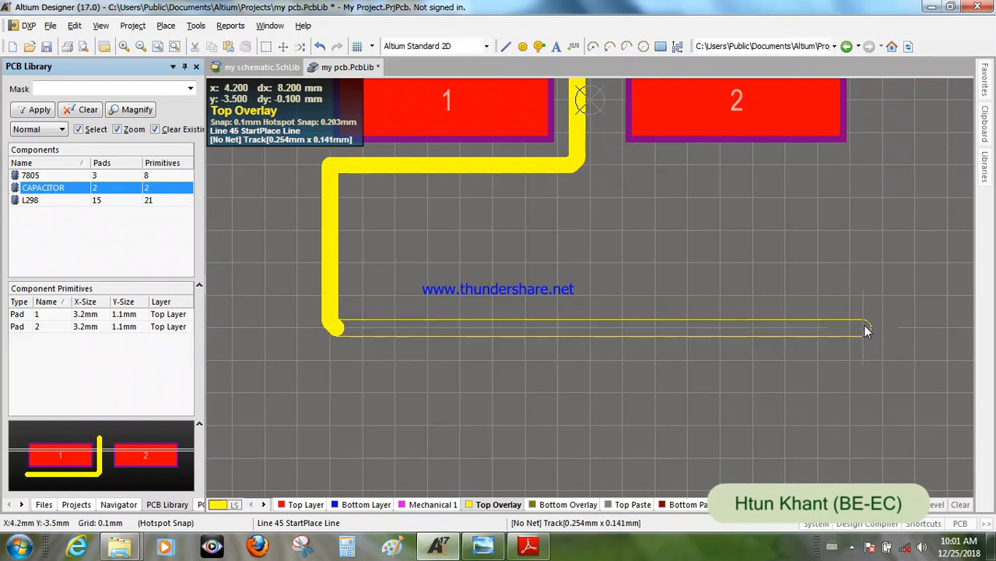
right_click(862, 328)
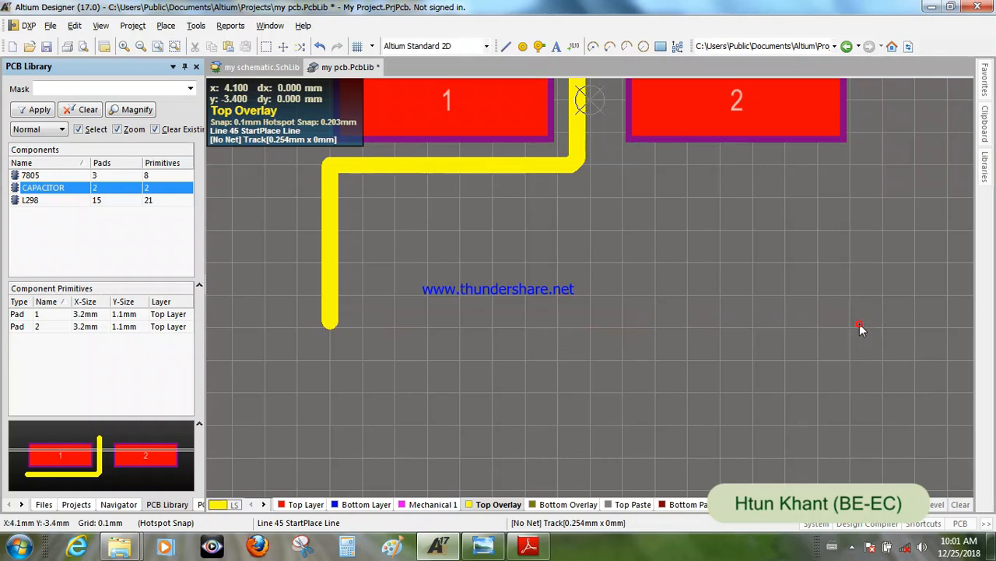
left_click(861, 324)
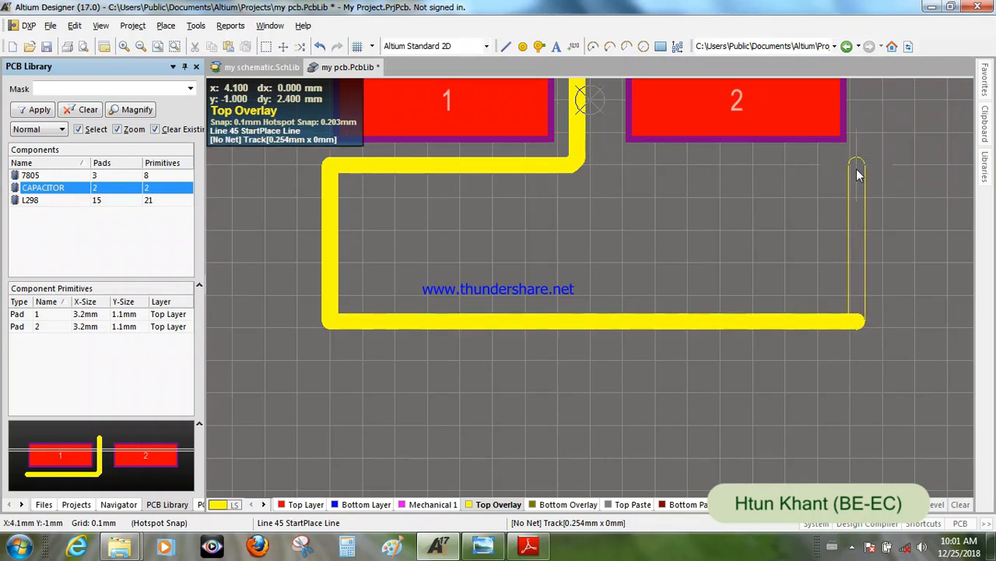
left_click(856, 176)
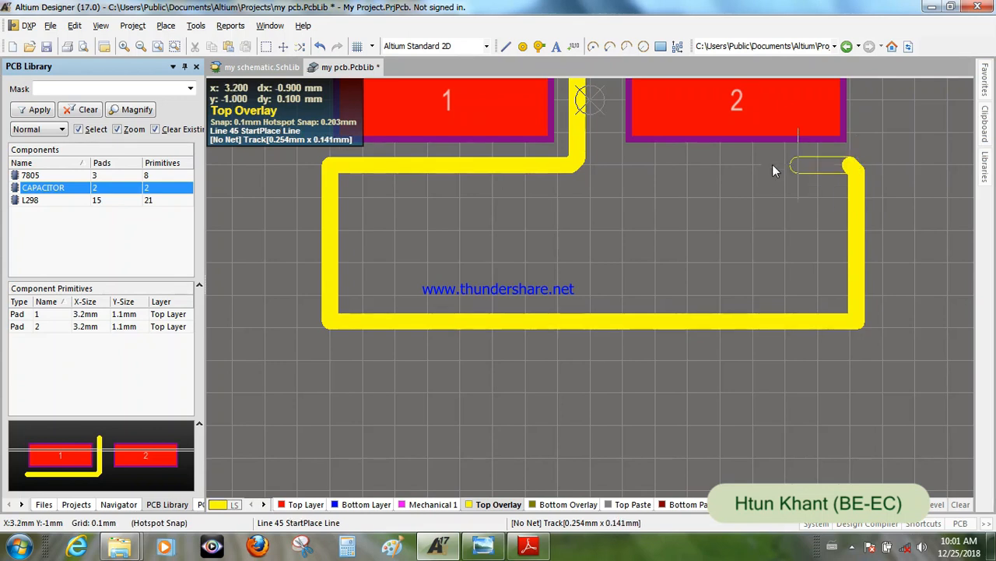
left_click(610, 167)
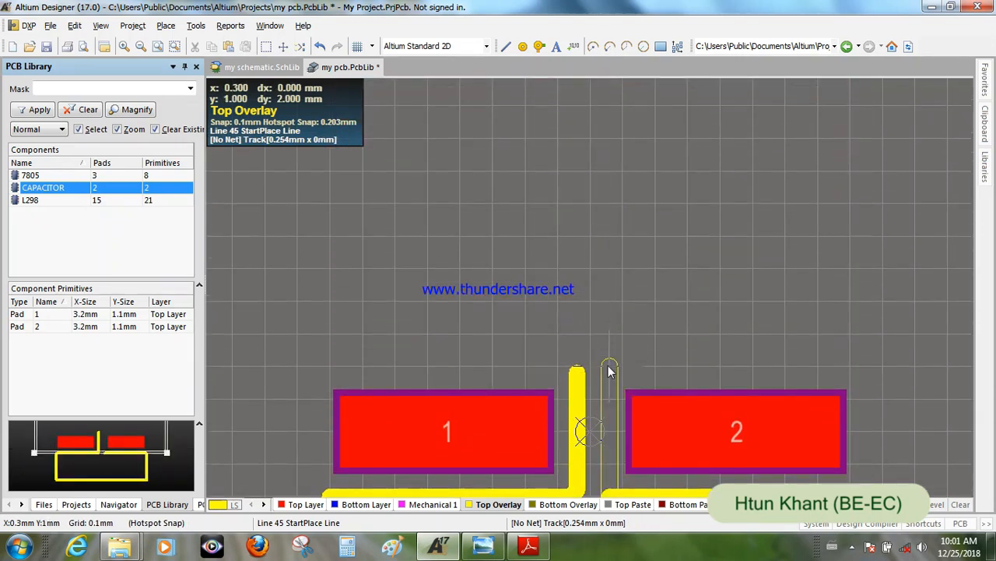
Continue the line up between the pads, above pad 2 at y = 1 mm, and up the outer side to y = 3.9 mm.
left_click(611, 375)
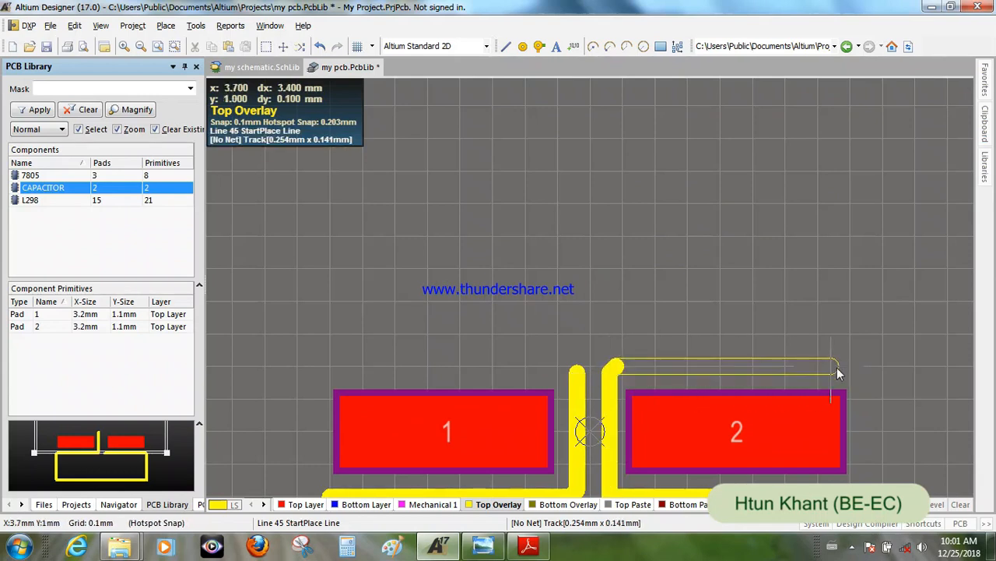
left_click(846, 366)
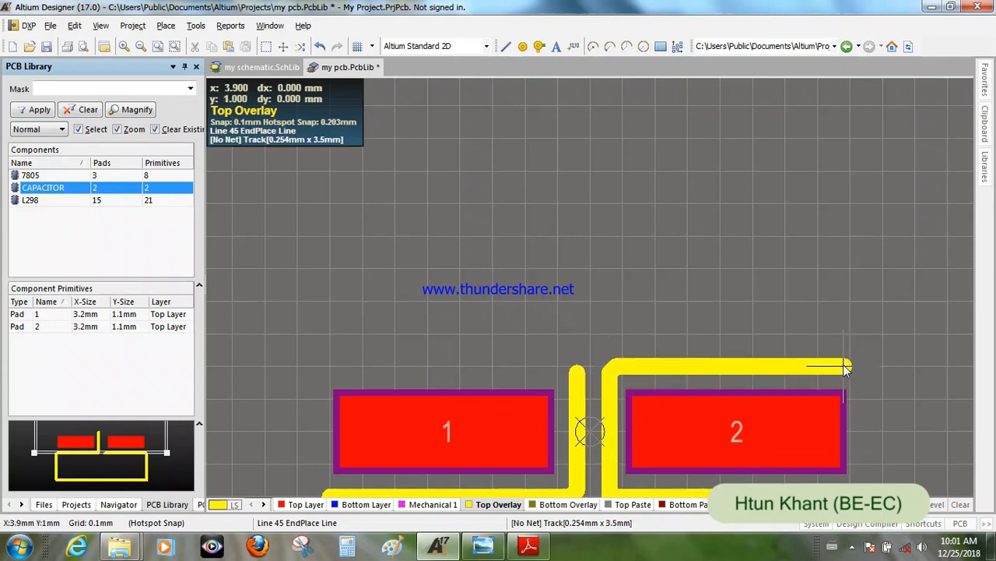
left_click(857, 367)
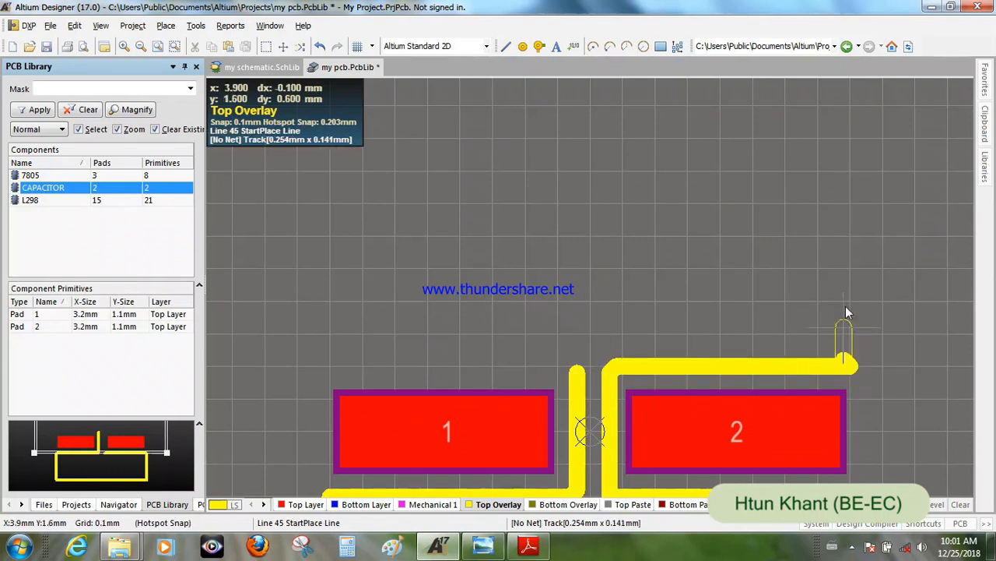
left_click(845, 178)
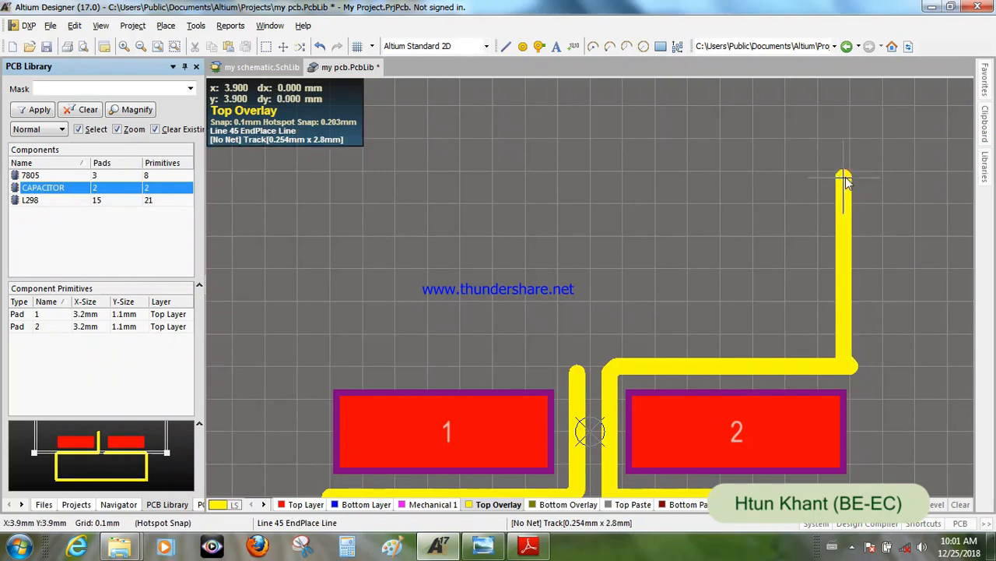
Close the upper outline with a top edge at y = 4 mm, a side edge down to pad 1, and a line above pad 1.
left_click(844, 177)
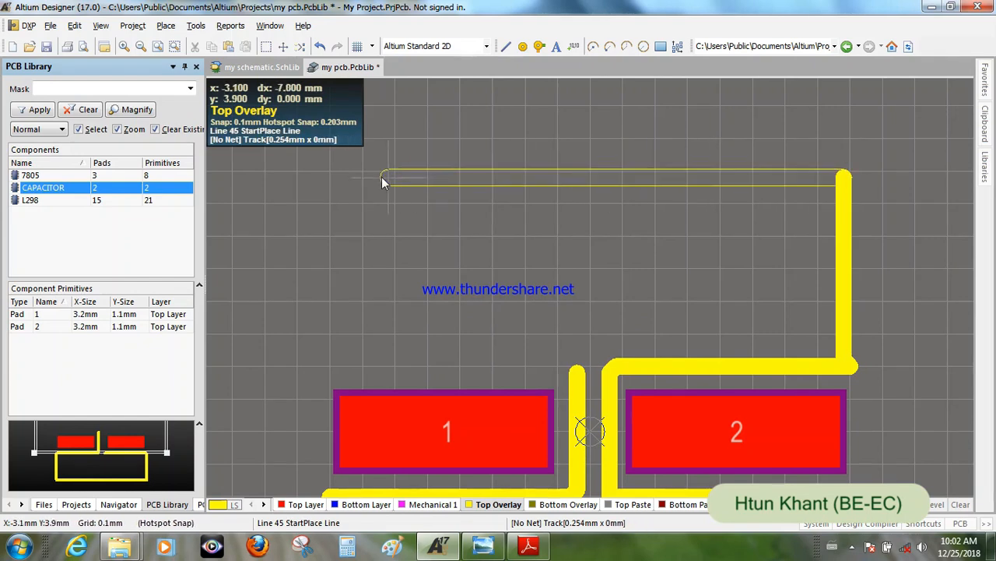
left_click(336, 174)
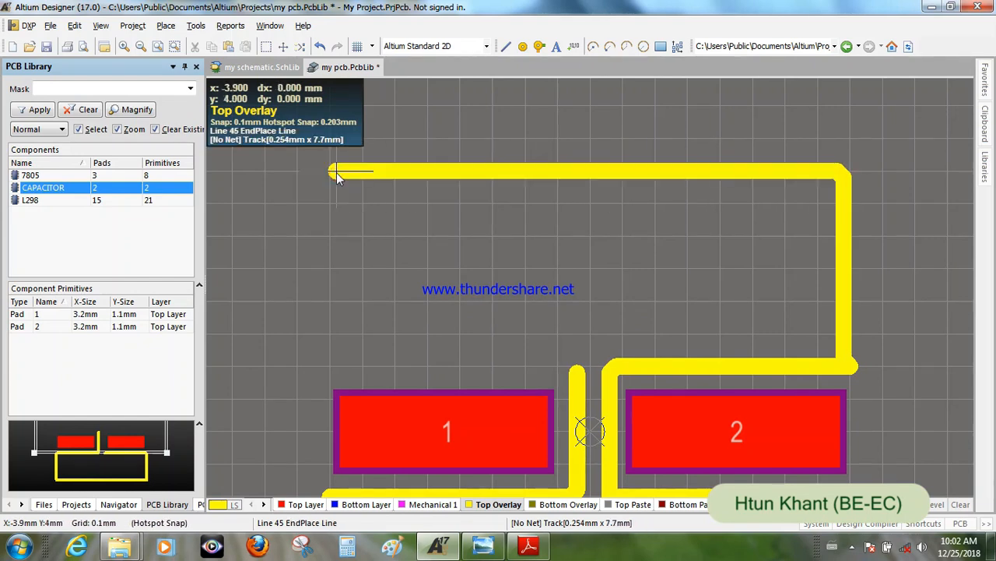
left_click(330, 362)
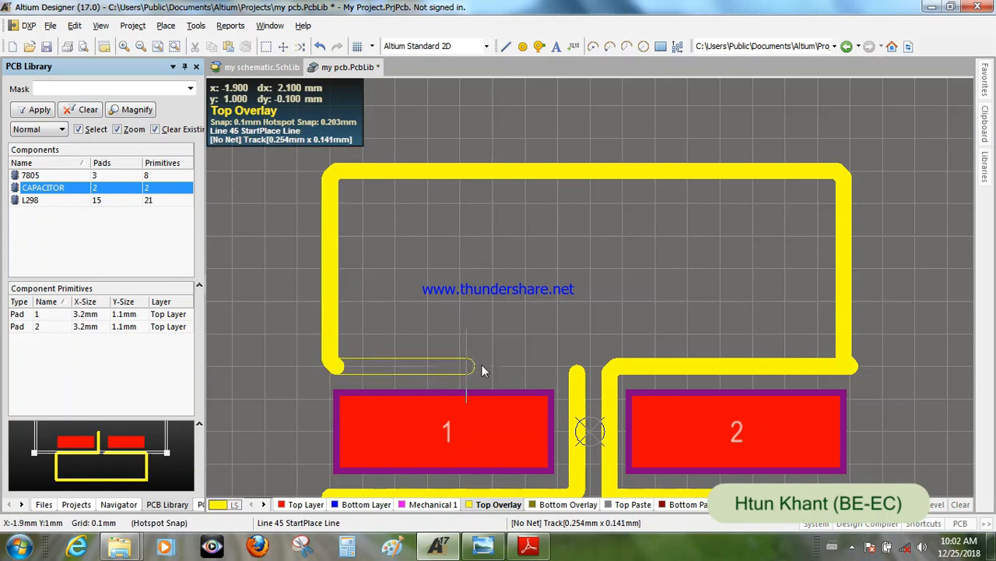
left_click(574, 368)
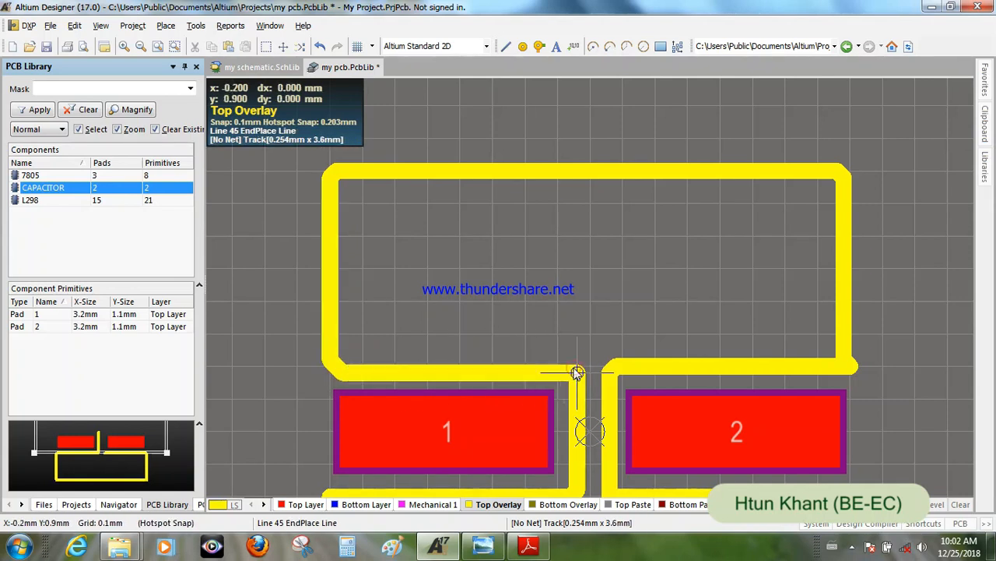
right_click(565, 297)
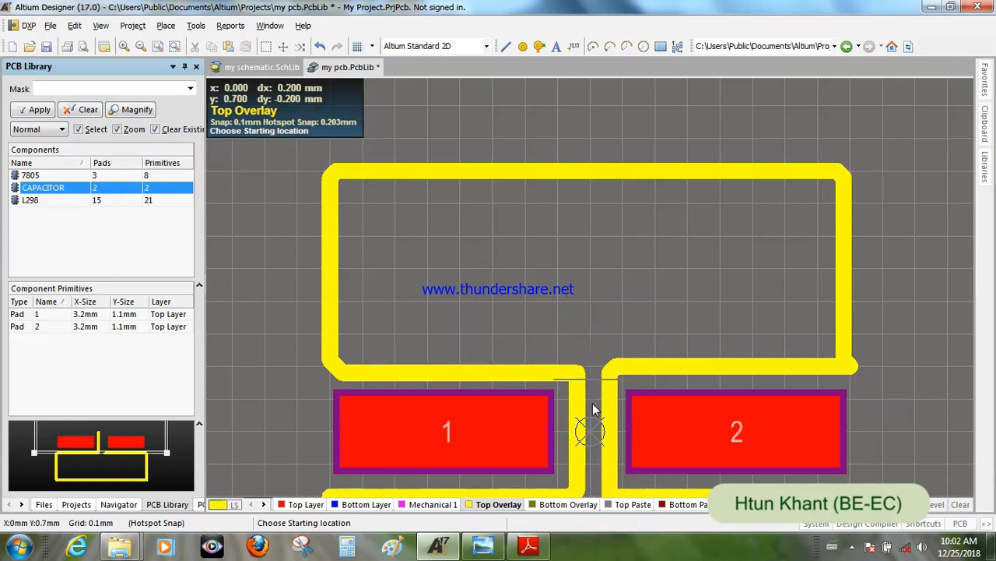
right_click(576, 274)
right_click_drag(602, 400, 547, 342)
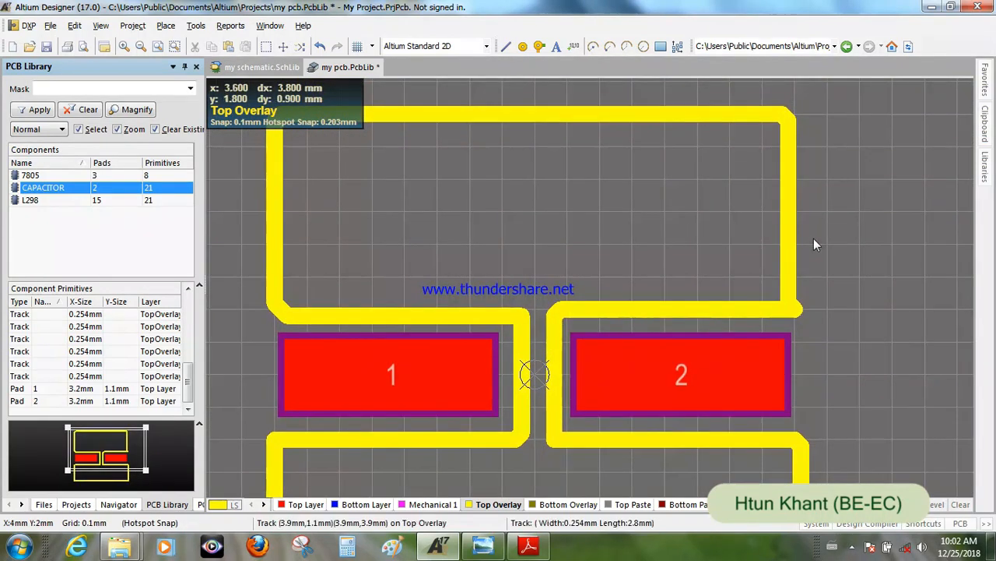
Move the upper outline's vertical edge on the pad 2 side to x = 4 mm, flush with the corner above pad 2.
left_click_drag(786, 226, 794, 226)
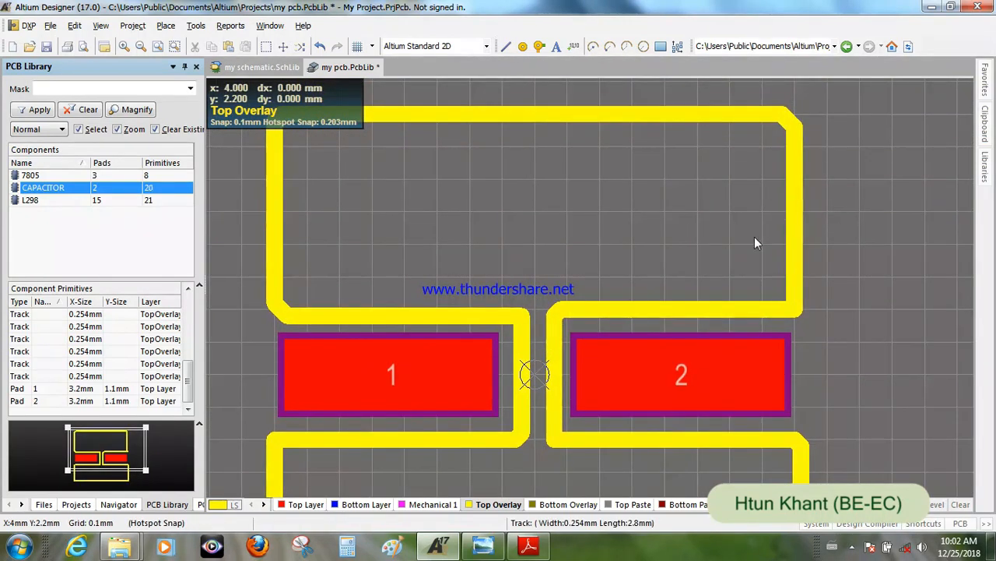
right_click_drag(564, 277, 574, 212)
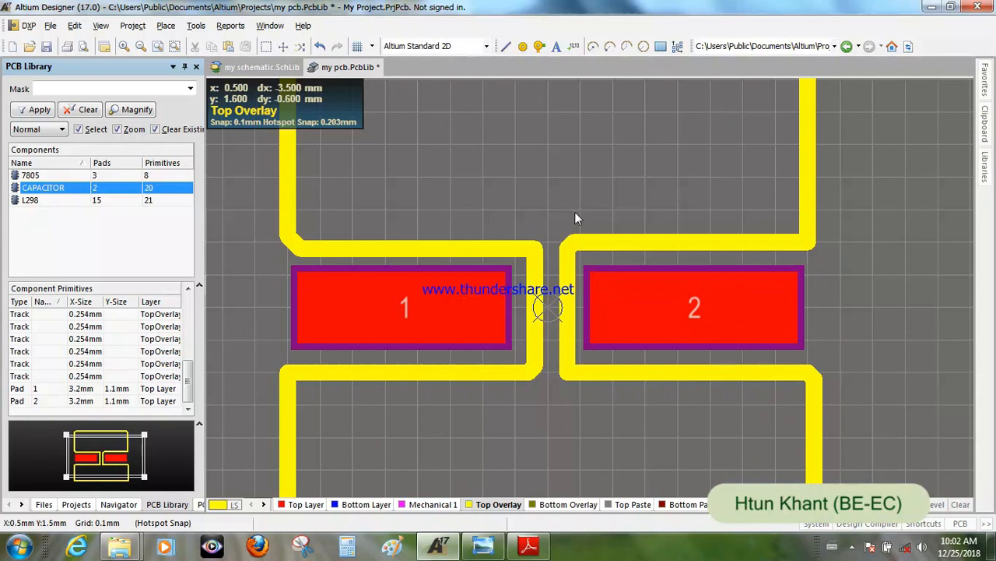
scroll(575, 212, "down", 1)
scroll(553, 183, "down", 2, "ctrl")
right_click_drag(550, 153, 538, 260)
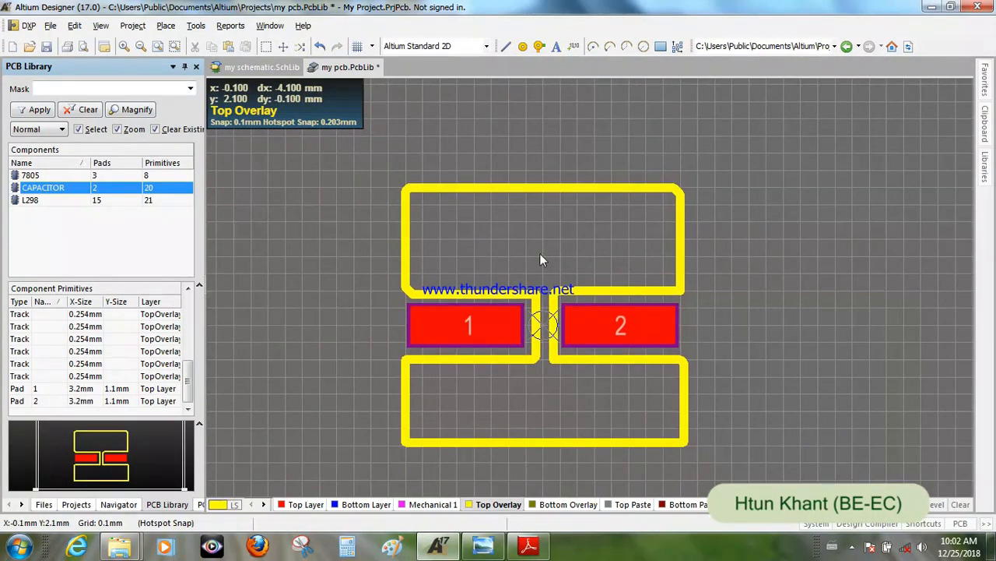
Check the chip type outline drawing in Capacitor.pdf, then return to the footprint in Altium Designer.
left_click(529, 545)
scroll(611, 317, "up", 5)
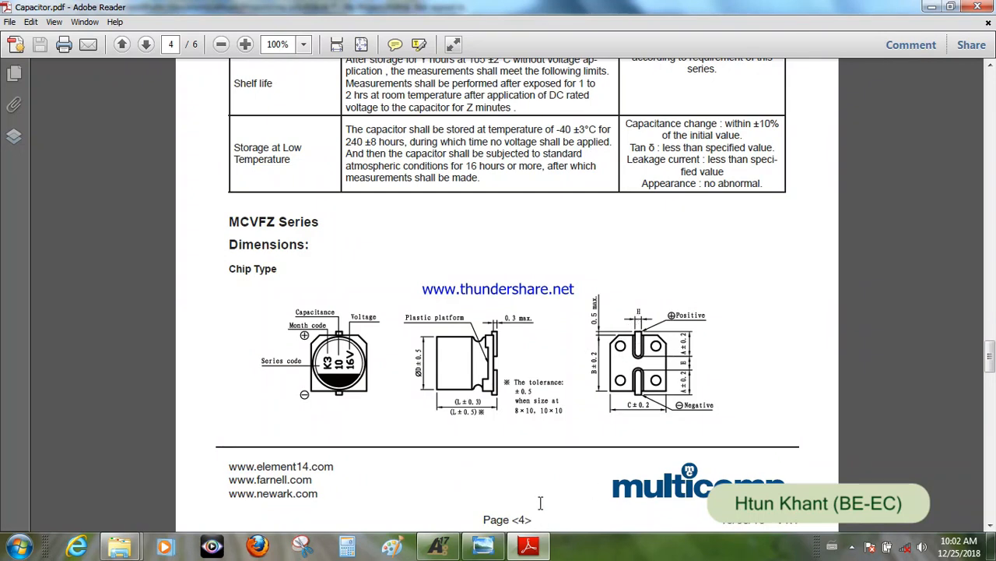
left_click(438, 546)
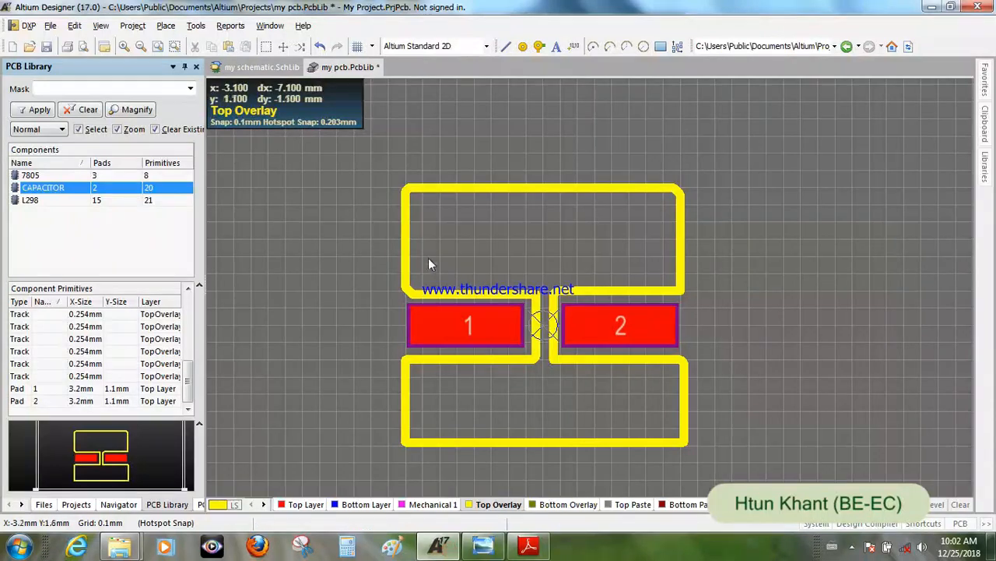
Remove the upper outline's vertical edge and short corner tracks on the pad 1 side, and shorten the top edge to x = -2.6 mm.
left_click(406, 194)
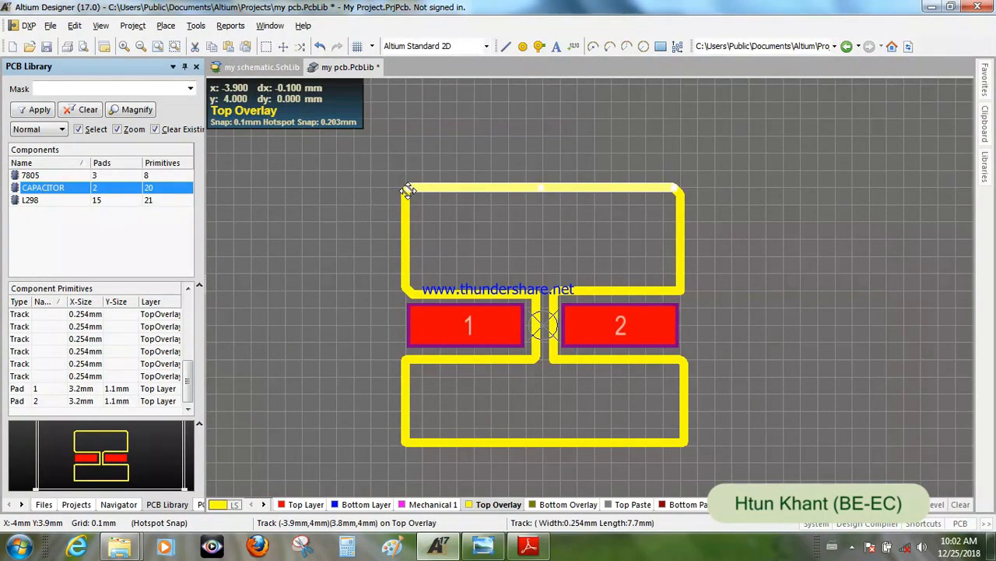
left_click(404, 197)
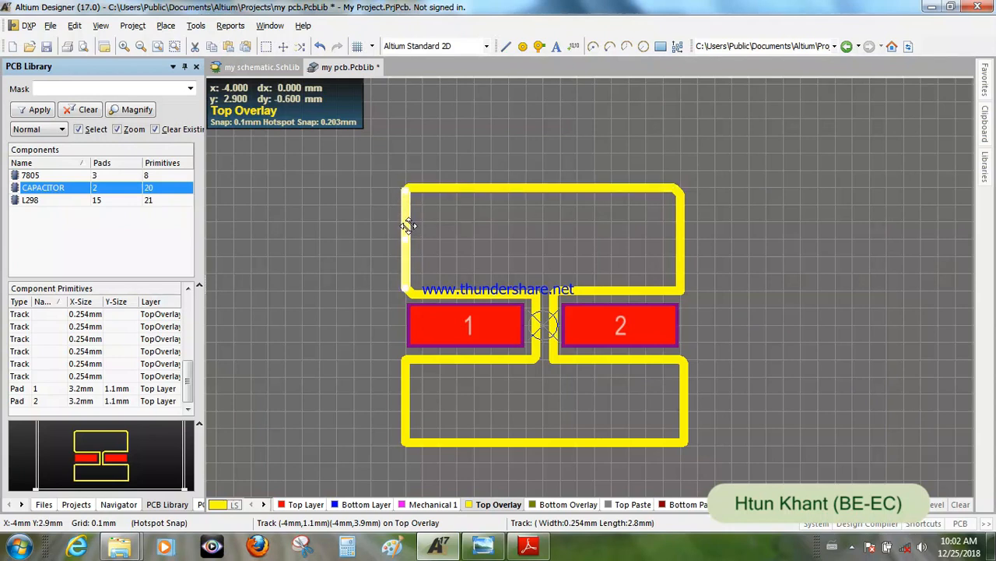
key("Delete")
key("p")
key("l")
left_click(407, 191)
left_click_drag(405, 191, 454, 188)
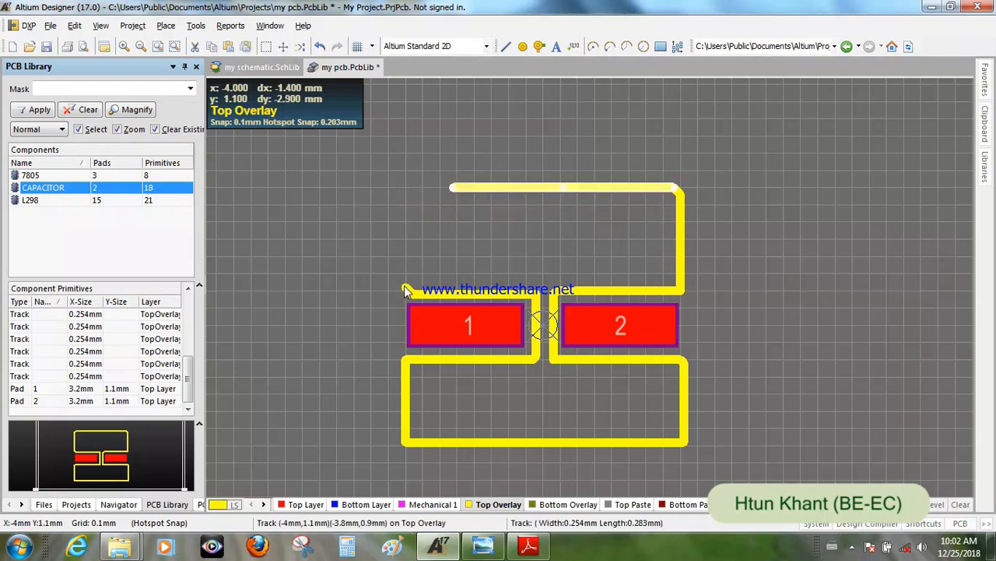
left_click(404, 287)
mouse_move(404, 285)
left_mouse_down()
mouse_move(406, 278)
mouse_move(391, 280)
mouse_move(404, 288)
mouse_move(408, 279)
left_mouse_up()
left_click(352, 252)
Draw a line from the outline's end above pad 1 up to y = 2.5 mm and diagonally to the top edge at x = -2.6 mm.
left_click(196, 26)
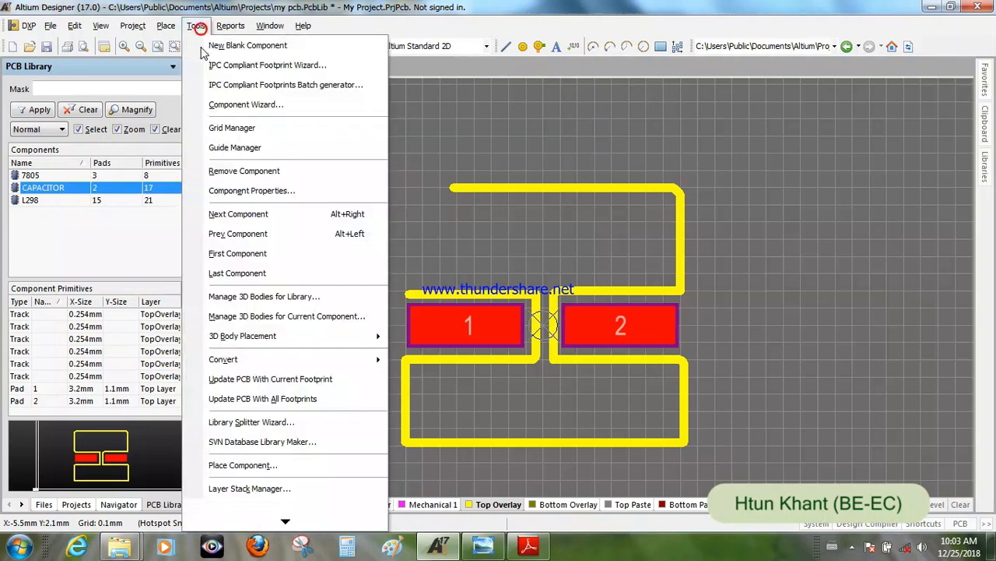
left_click(162, 28)
left_click(166, 28)
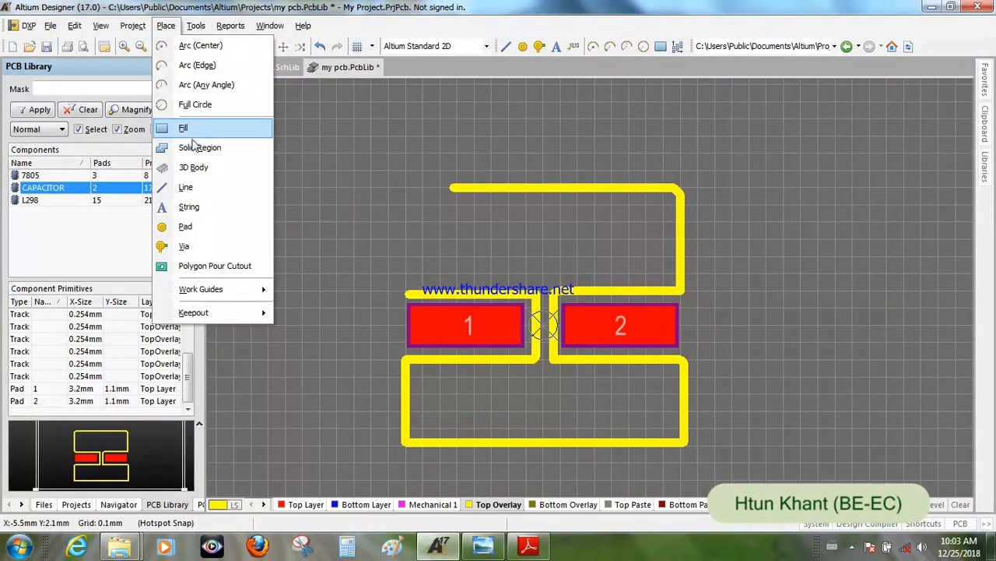
left_click(263, 187)
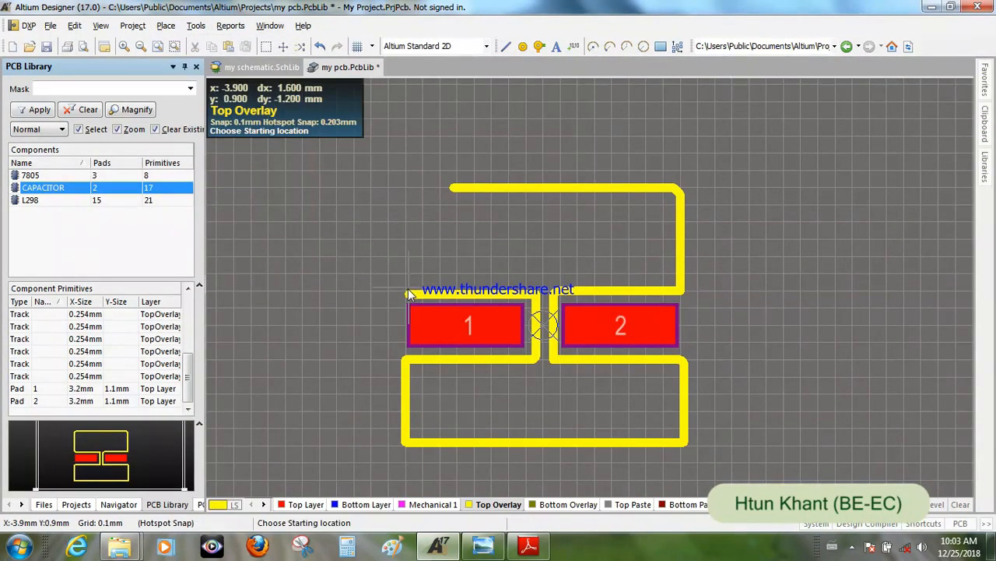
left_click(406, 293)
key("space")
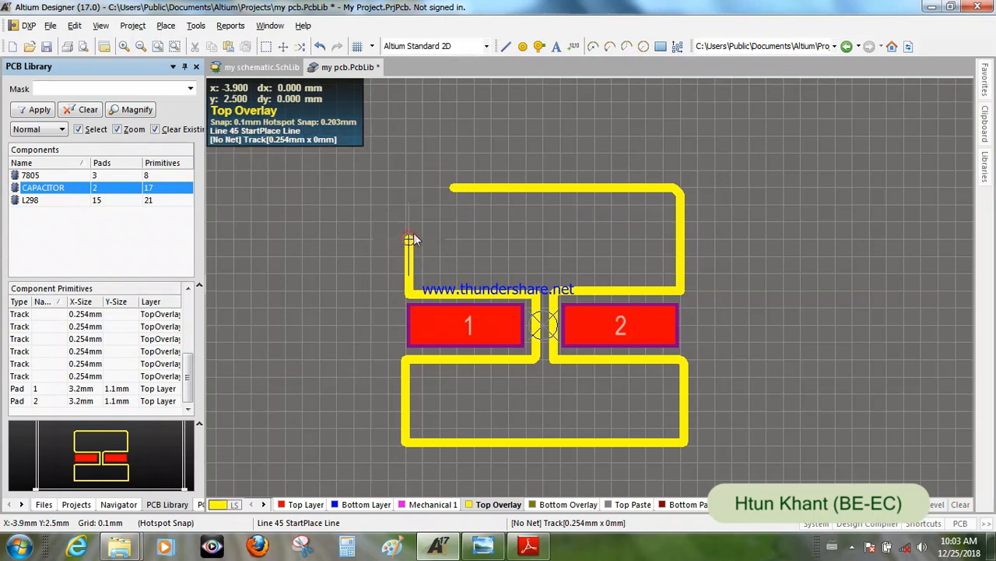
left_click(453, 188)
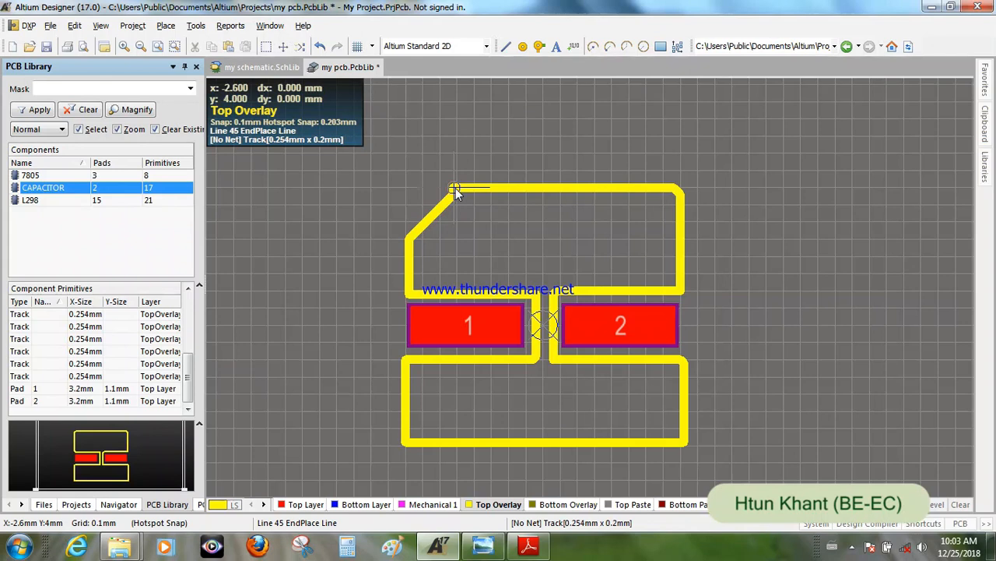
right_click(434, 133)
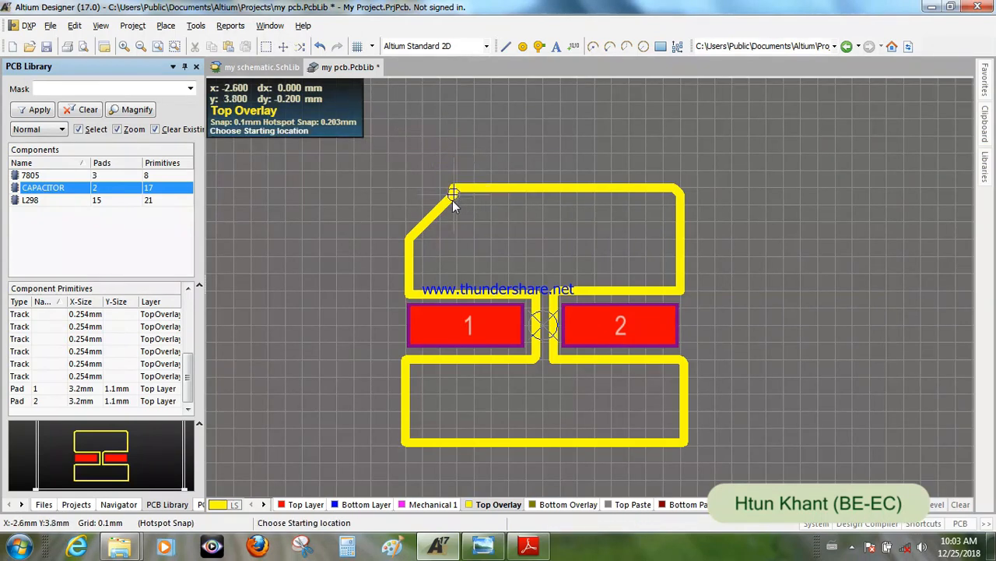
Finish the line and shift the upper outline's chamfer track slightly outward to meet the top edge's end.
right_click(411, 173)
left_click_drag(446, 203, 443, 202)
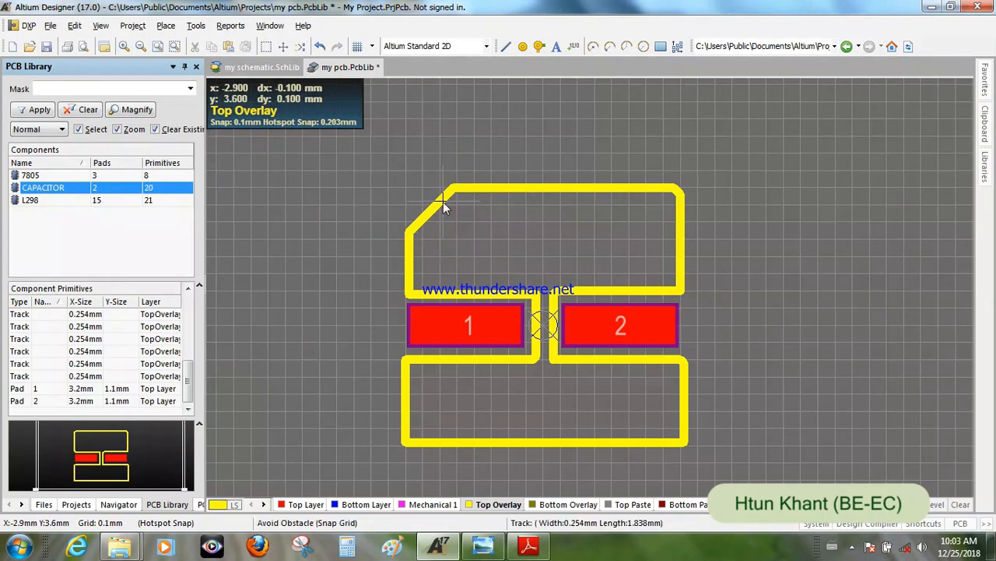
Delete the lower outline's vertical edge on the pad 1 side and shorten the bottom edge to x = -2.6 mm.
left_click(406, 409)
key("Delete")
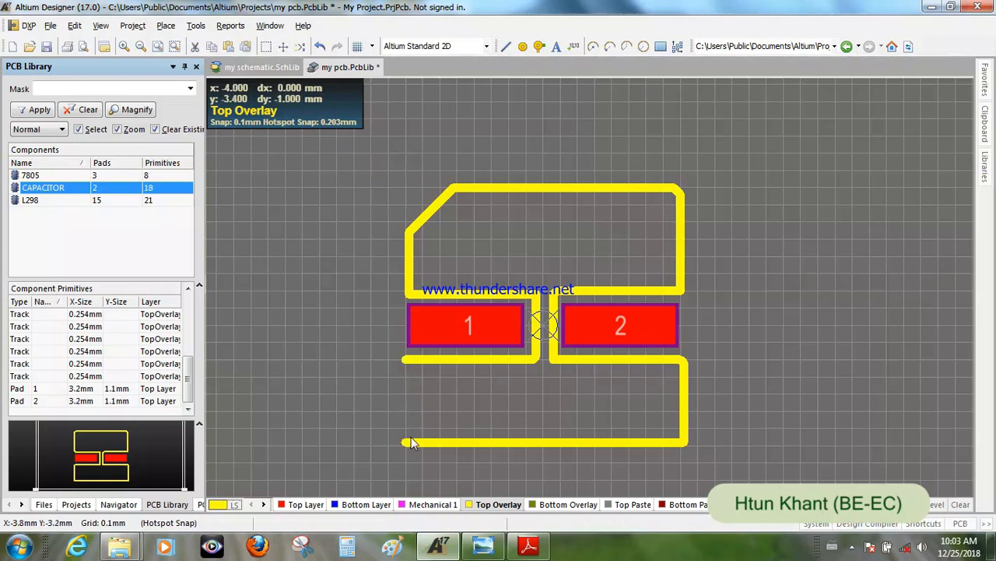
left_click_drag(405, 442, 454, 443)
Draw a line from the outline's end below pad 1 down to about y = -2.4 mm, then diagonally to join the bottom edge.
left_click(166, 25)
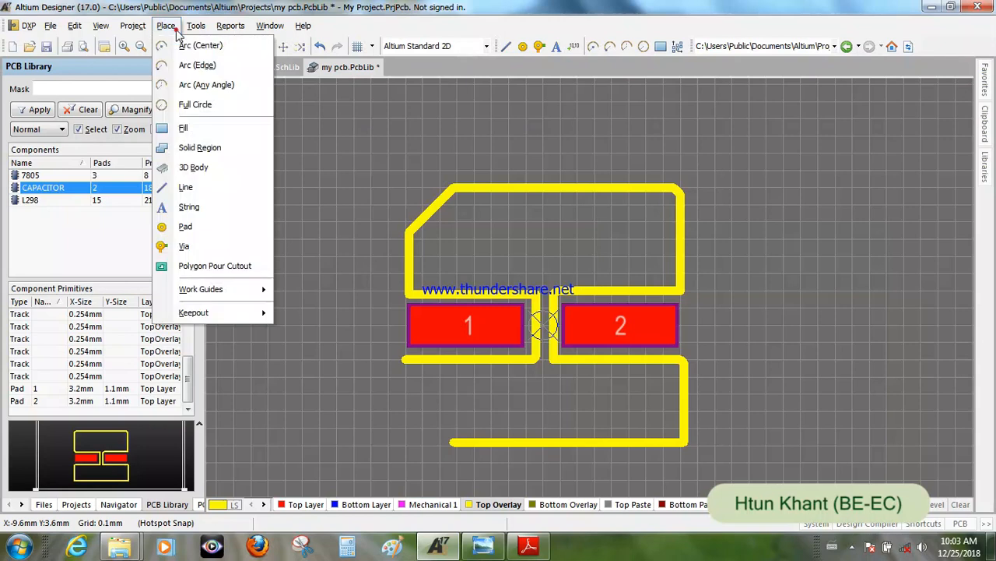
left_click(175, 185)
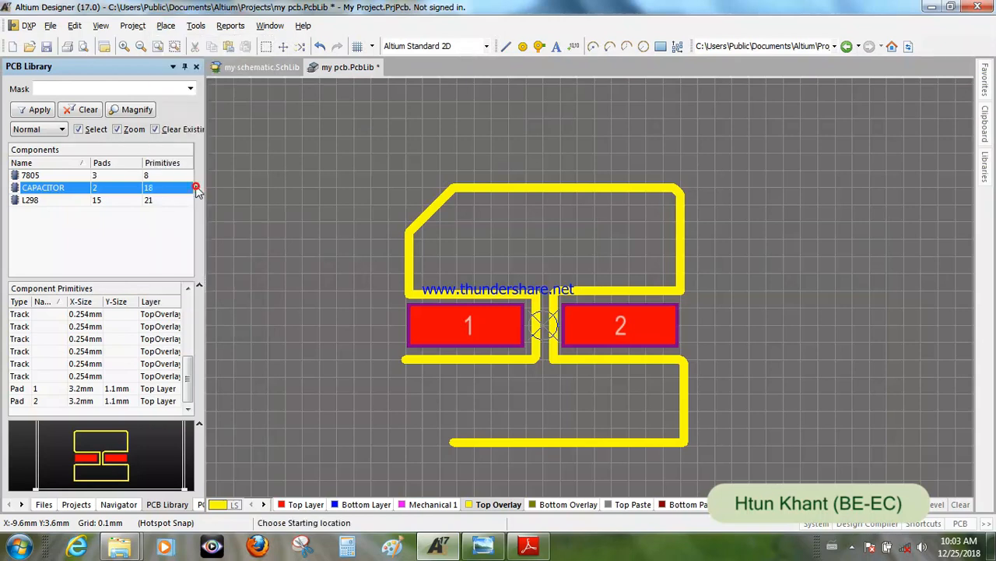
left_click(405, 362)
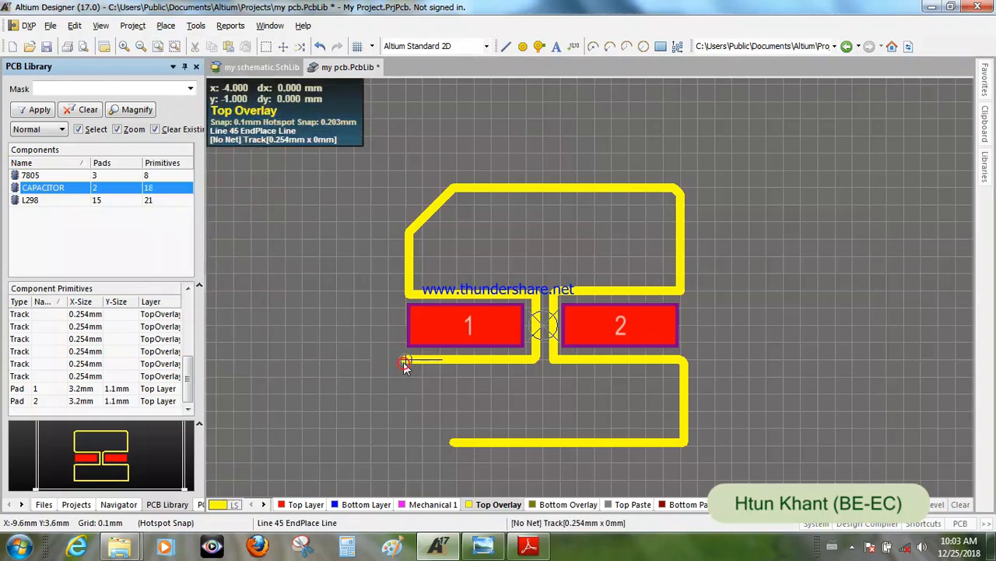
left_click(406, 409)
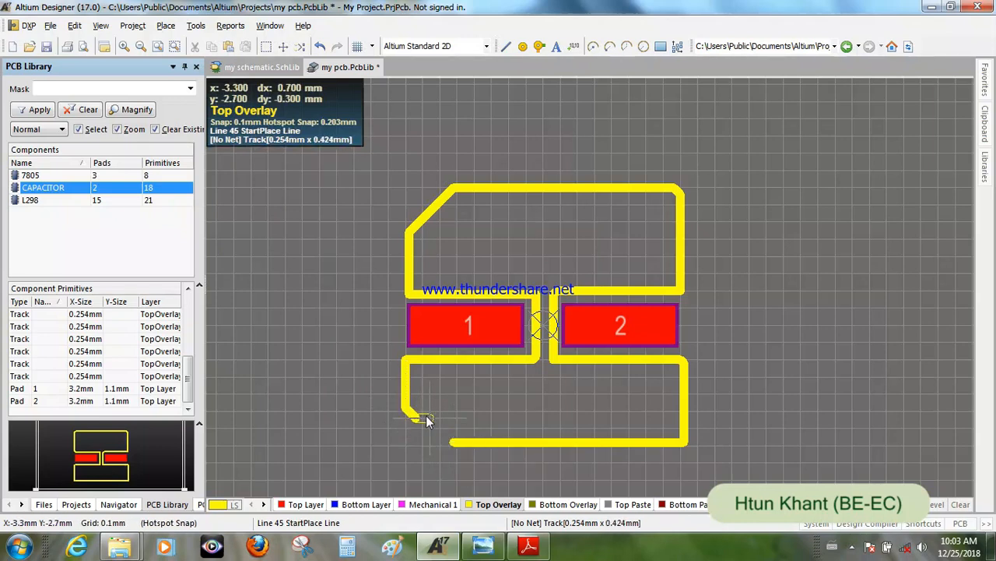
left_click(456, 441)
left_click(455, 441)
right_click(462, 460)
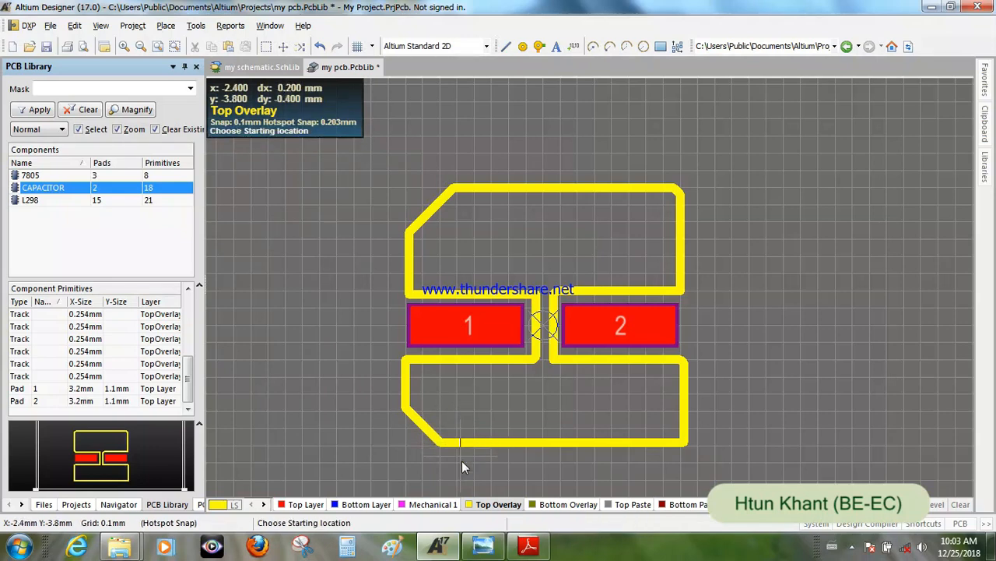
Remove the short track beside the lower chamfer and adjust the diagonal, ending the vertical edge at y = -2.2 mm and the bottom edge at x = -2.3 mm.
left_click(423, 428)
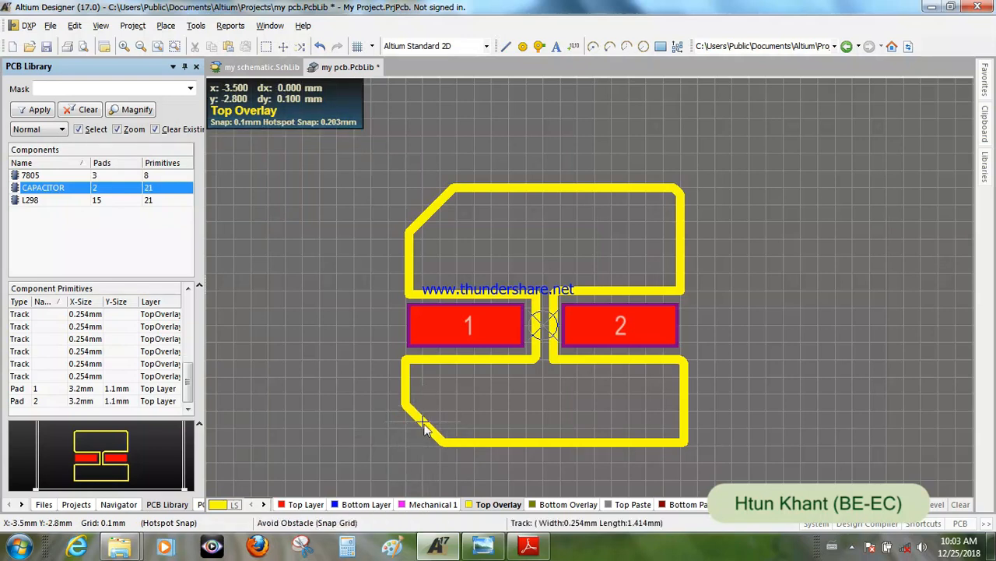
right_click(423, 426)
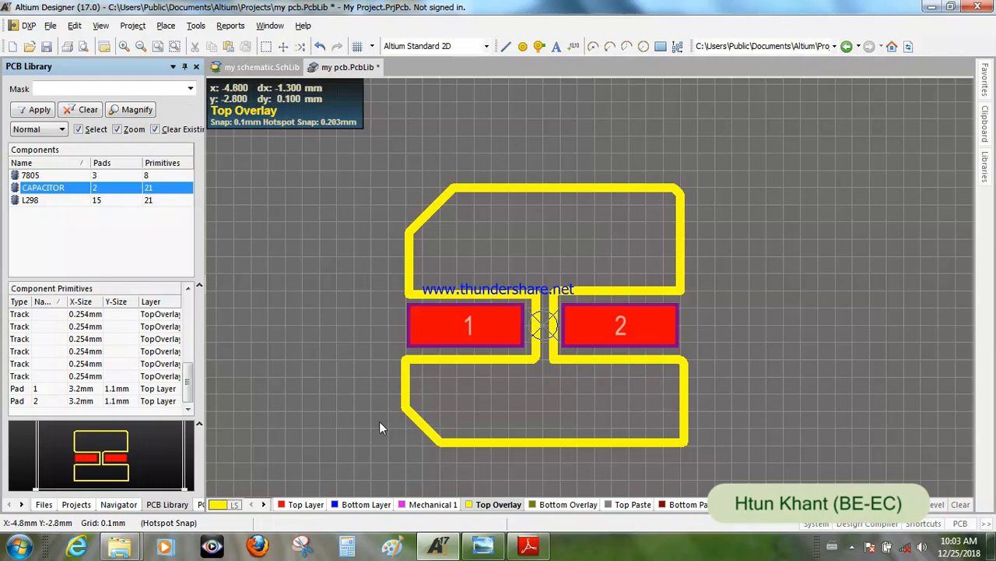
left_click(446, 441)
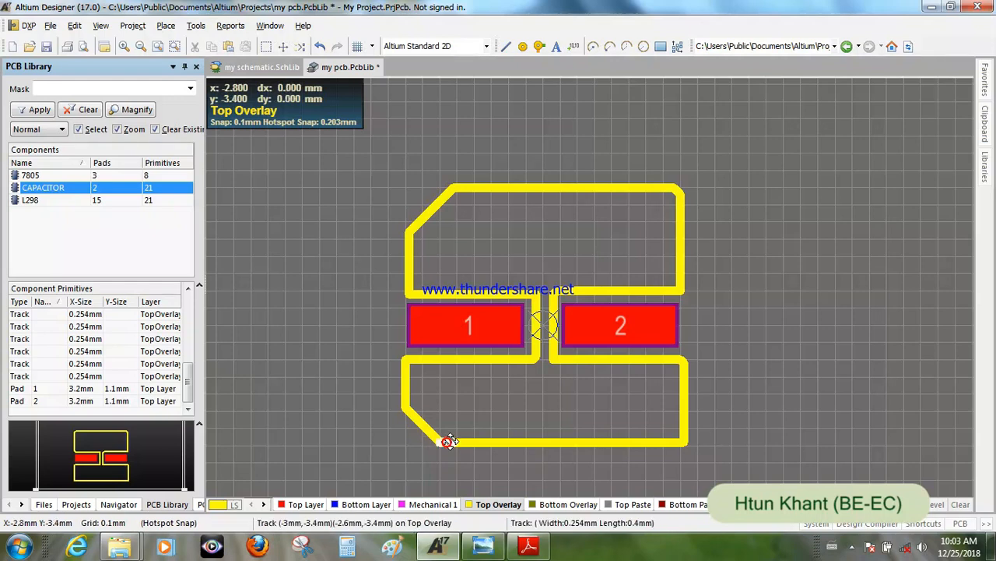
mouse_move(450, 441)
left_mouse_down()
mouse_move(467, 443)
mouse_move(448, 441)
left_mouse_up()
left_click_drag(451, 443, 459, 446)
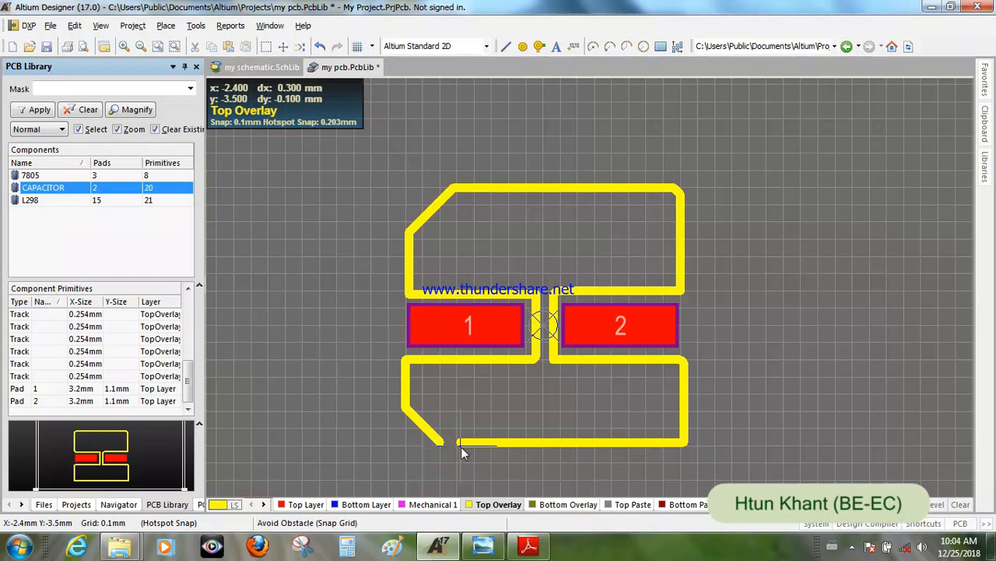
left_click_drag(462, 447, 432, 426)
Delete the three uneven chamfer tracks between the lower outline's vertical edge and bottom edge on the pad 1 side.
left_click(427, 425)
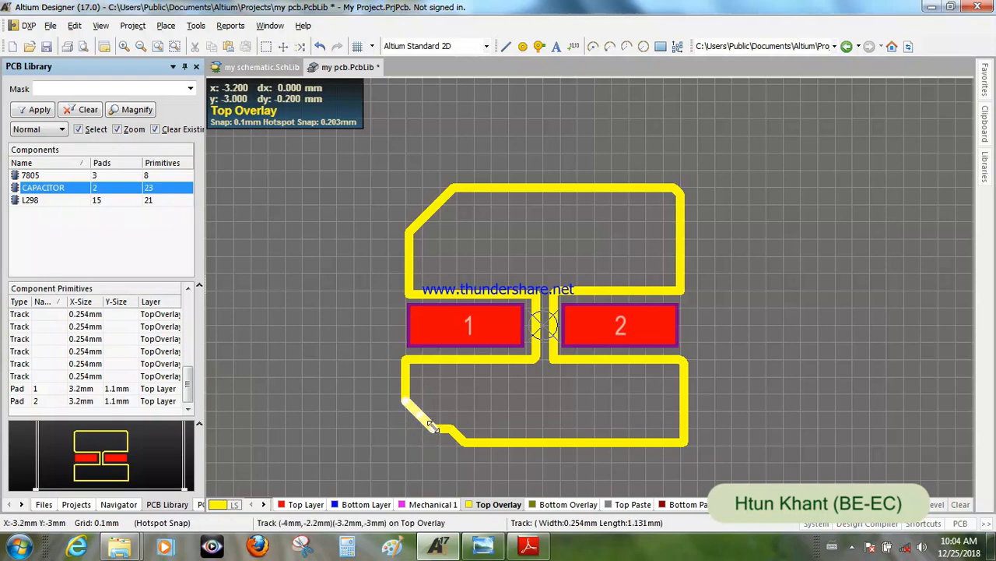
key("Delete")
left_click(447, 431)
key("Delete")
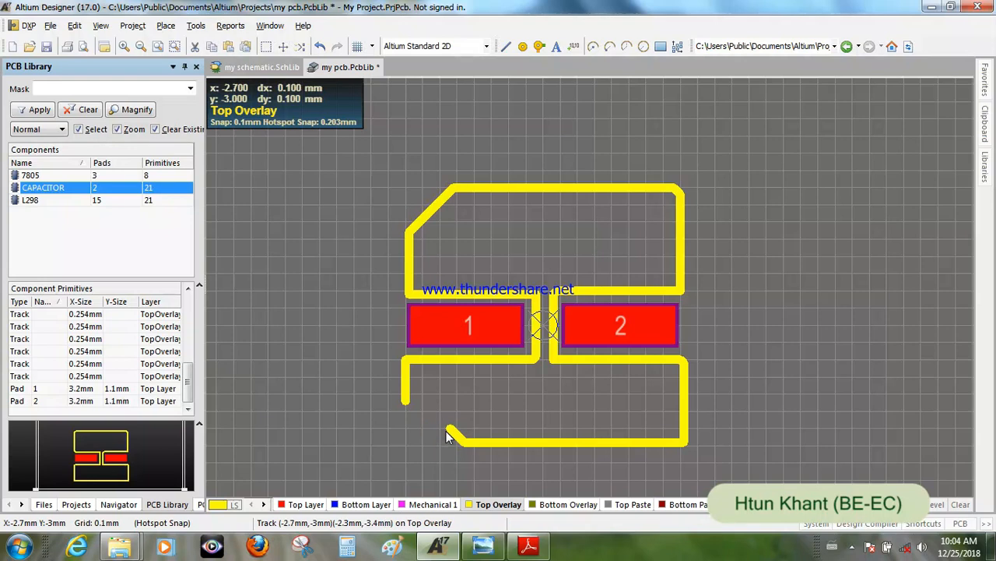
left_click(454, 432)
key("Delete")
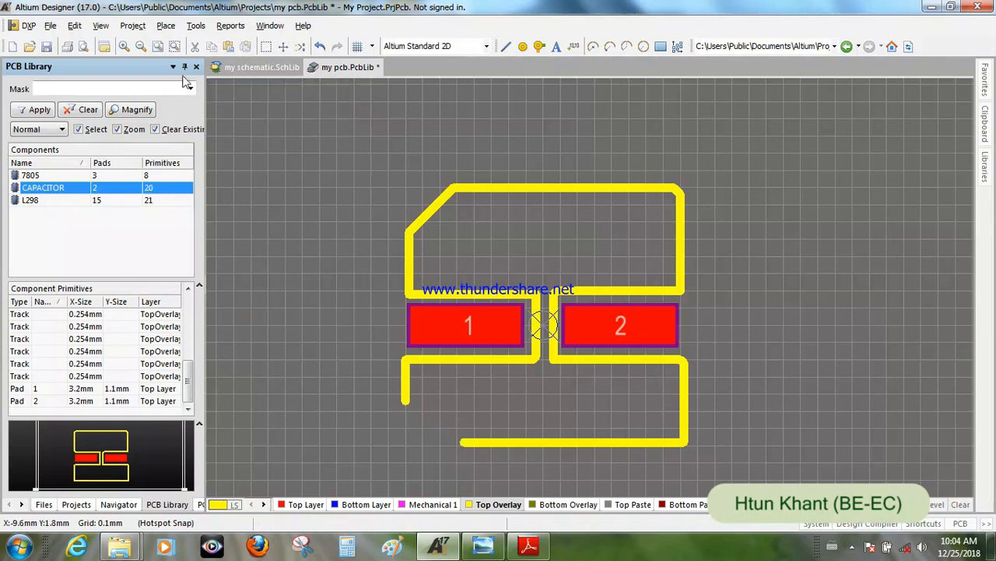
Draw a new chamfer line from the vertical edge's end at (-4, -2.2) mm to the lower outline's bottom edge.
left_click(166, 25)
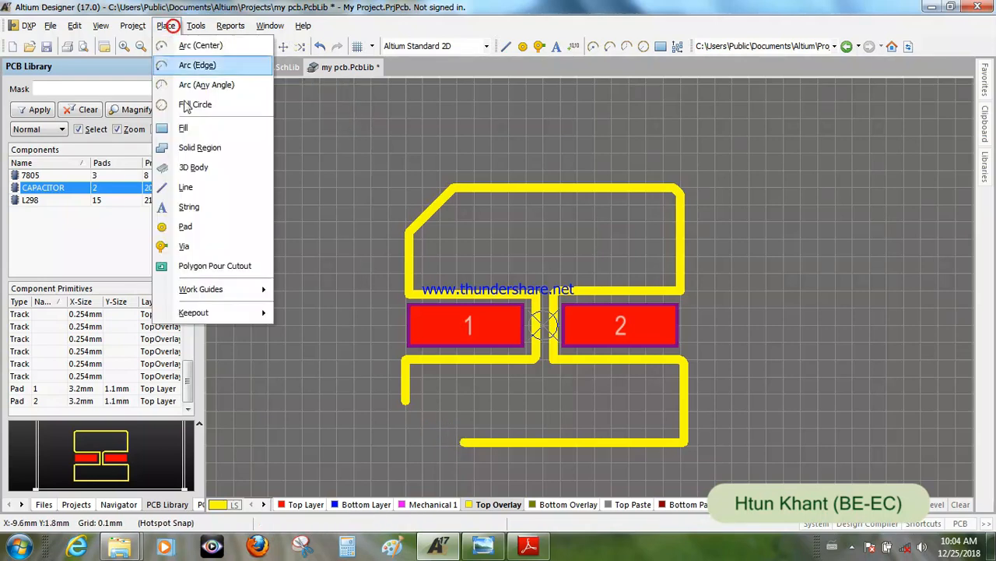
left_click(197, 188)
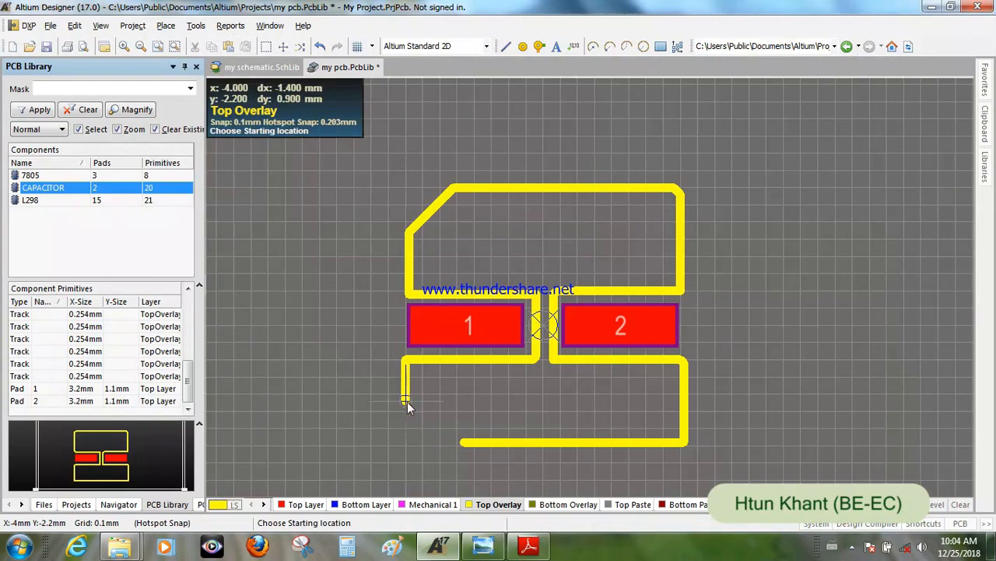
left_click(457, 441)
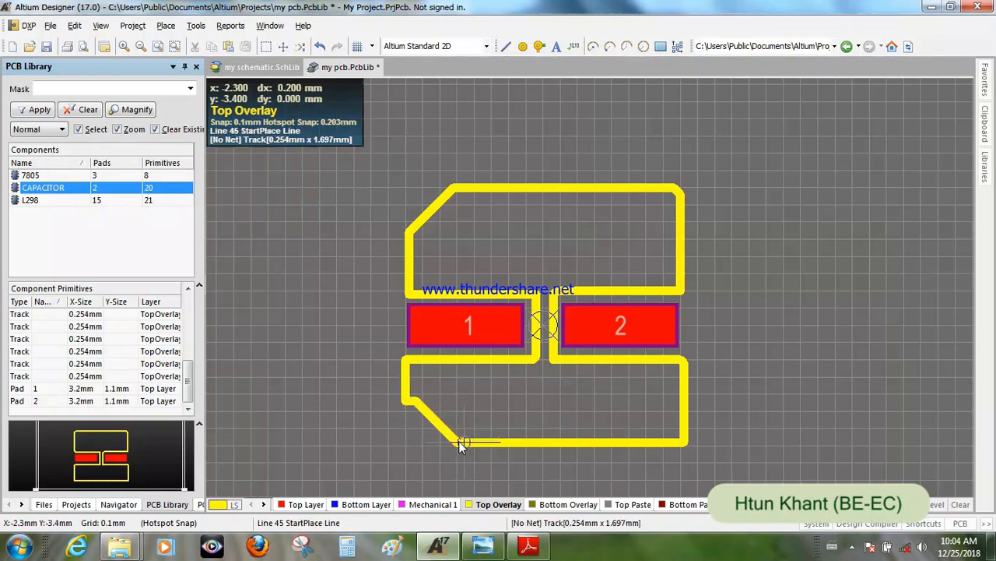
right_click(431, 458)
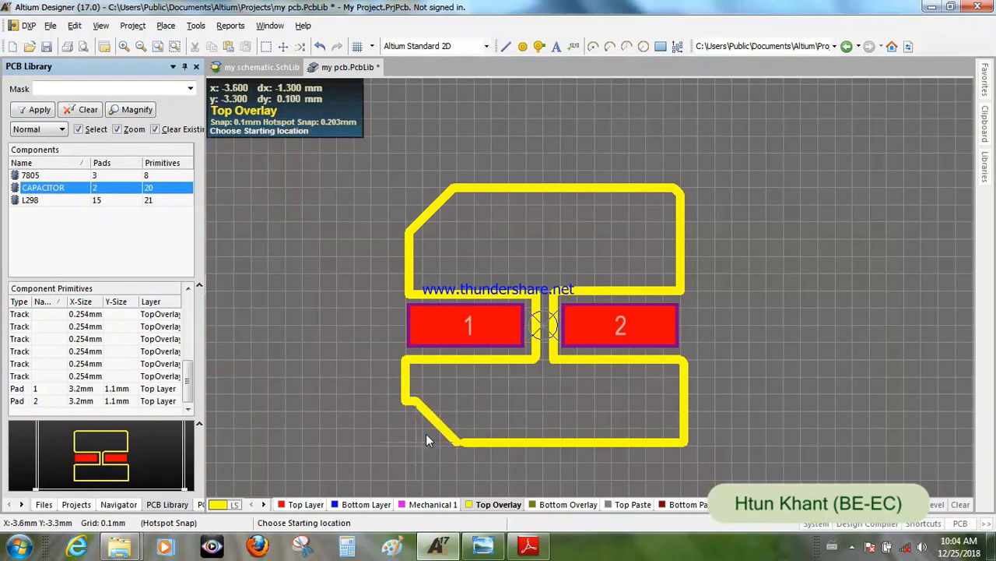
right_click(345, 445)
Move the new chamfer to start at the vertical edge's end and lower the bottom edge to about y = -3.8 mm.
left_click_drag(445, 425, 454, 443)
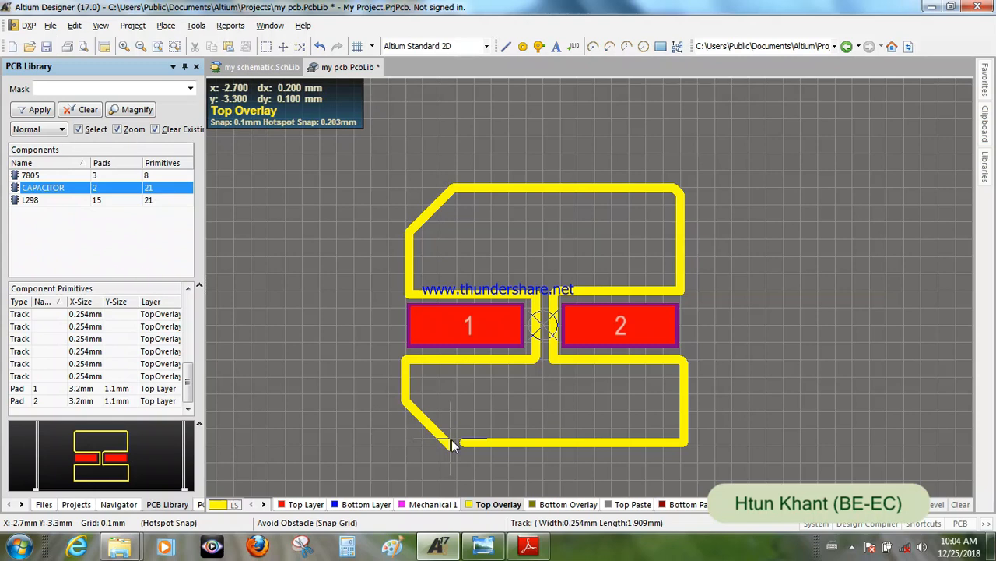
left_click_drag(453, 443, 454, 443)
right_click(454, 444)
left_click(278, 371)
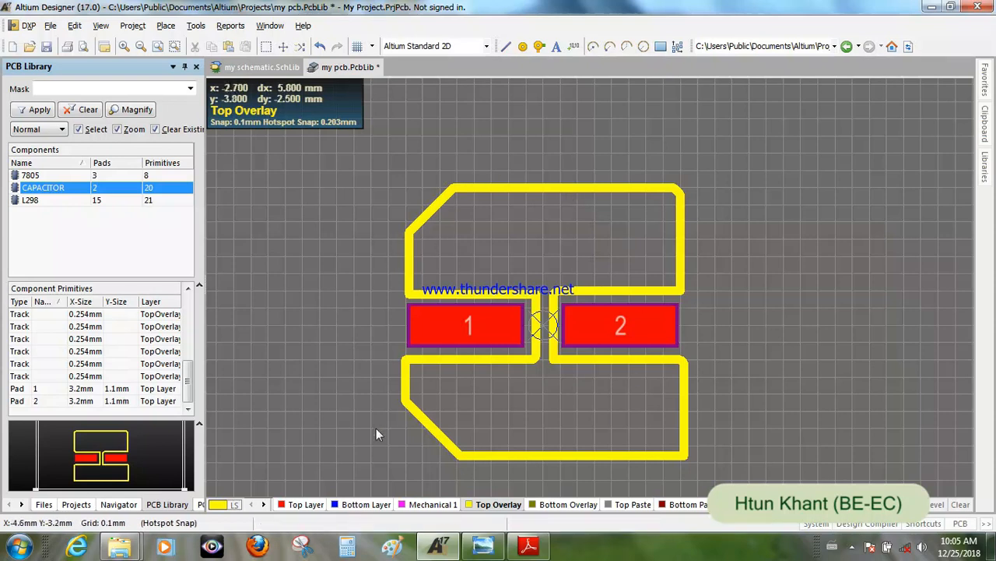
Check the chip type outline drawing in Capacitor.pdf, then return to Altium Designer and save the PCB library.
left_click(529, 547)
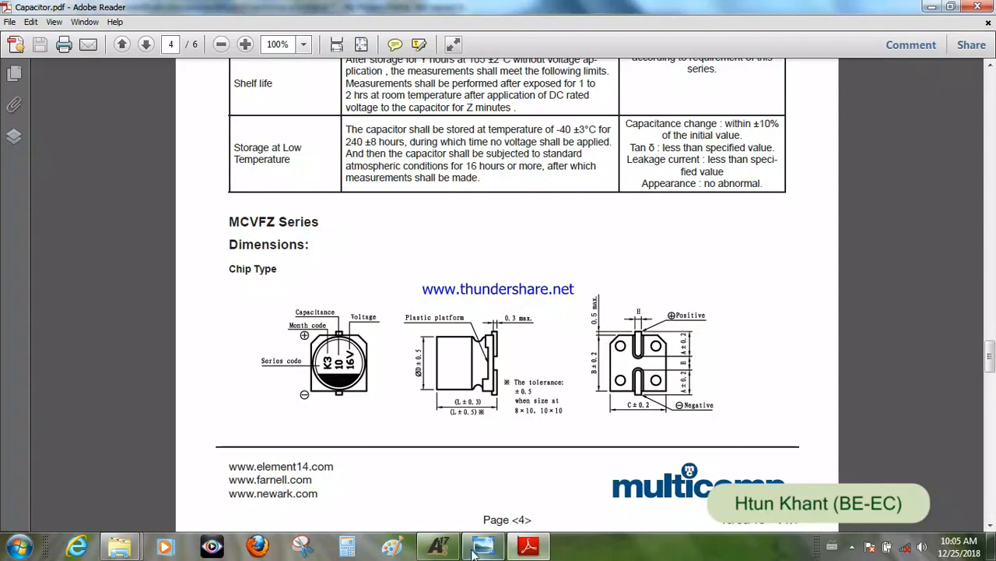
left_click(437, 546)
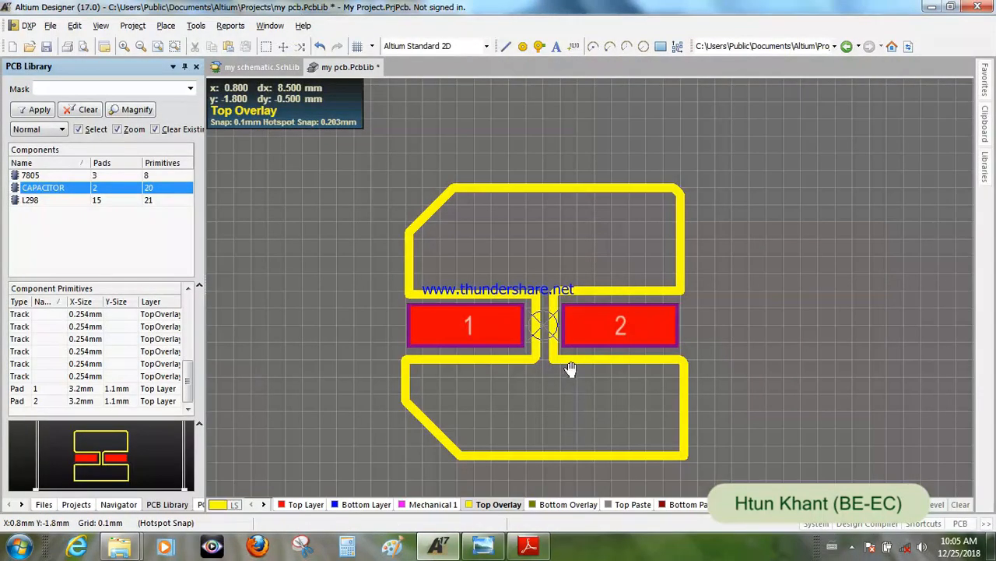
right_click_drag(574, 389, 566, 353)
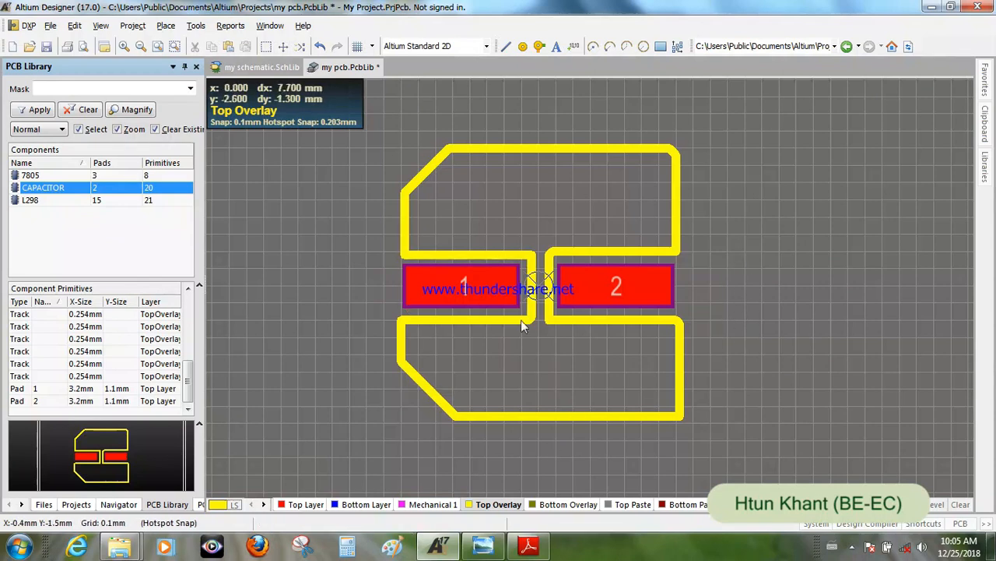
left_click(47, 47)
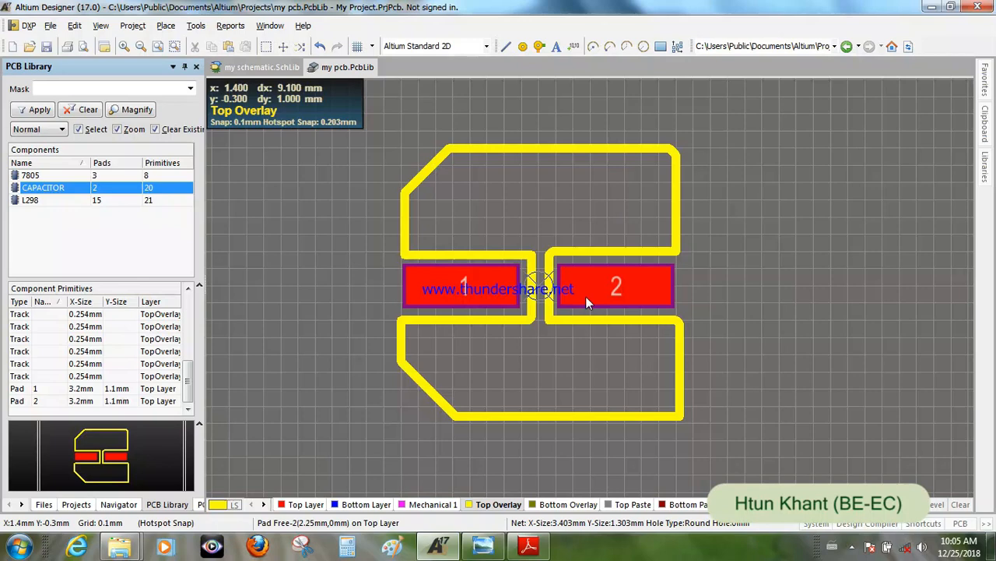